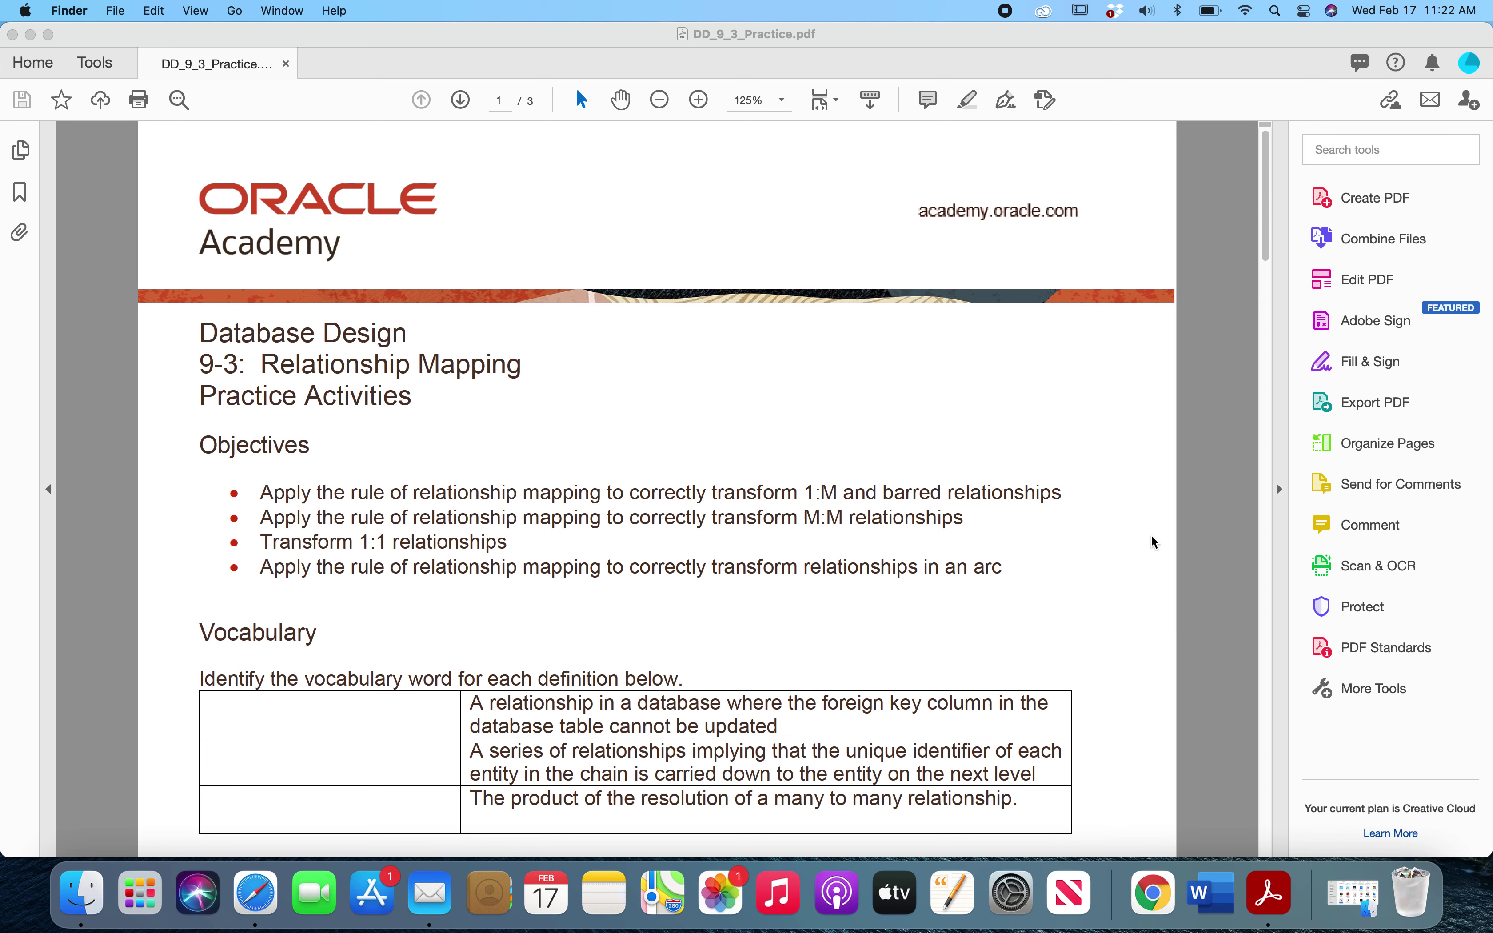
Read through the practice activities, covering the vocabulary, the entities to map and the Global Fast Foods entity model
{"action": "scroll", "coordinate": [1151, 536], "scroll_direction": "down", "scroll_amount": 5}
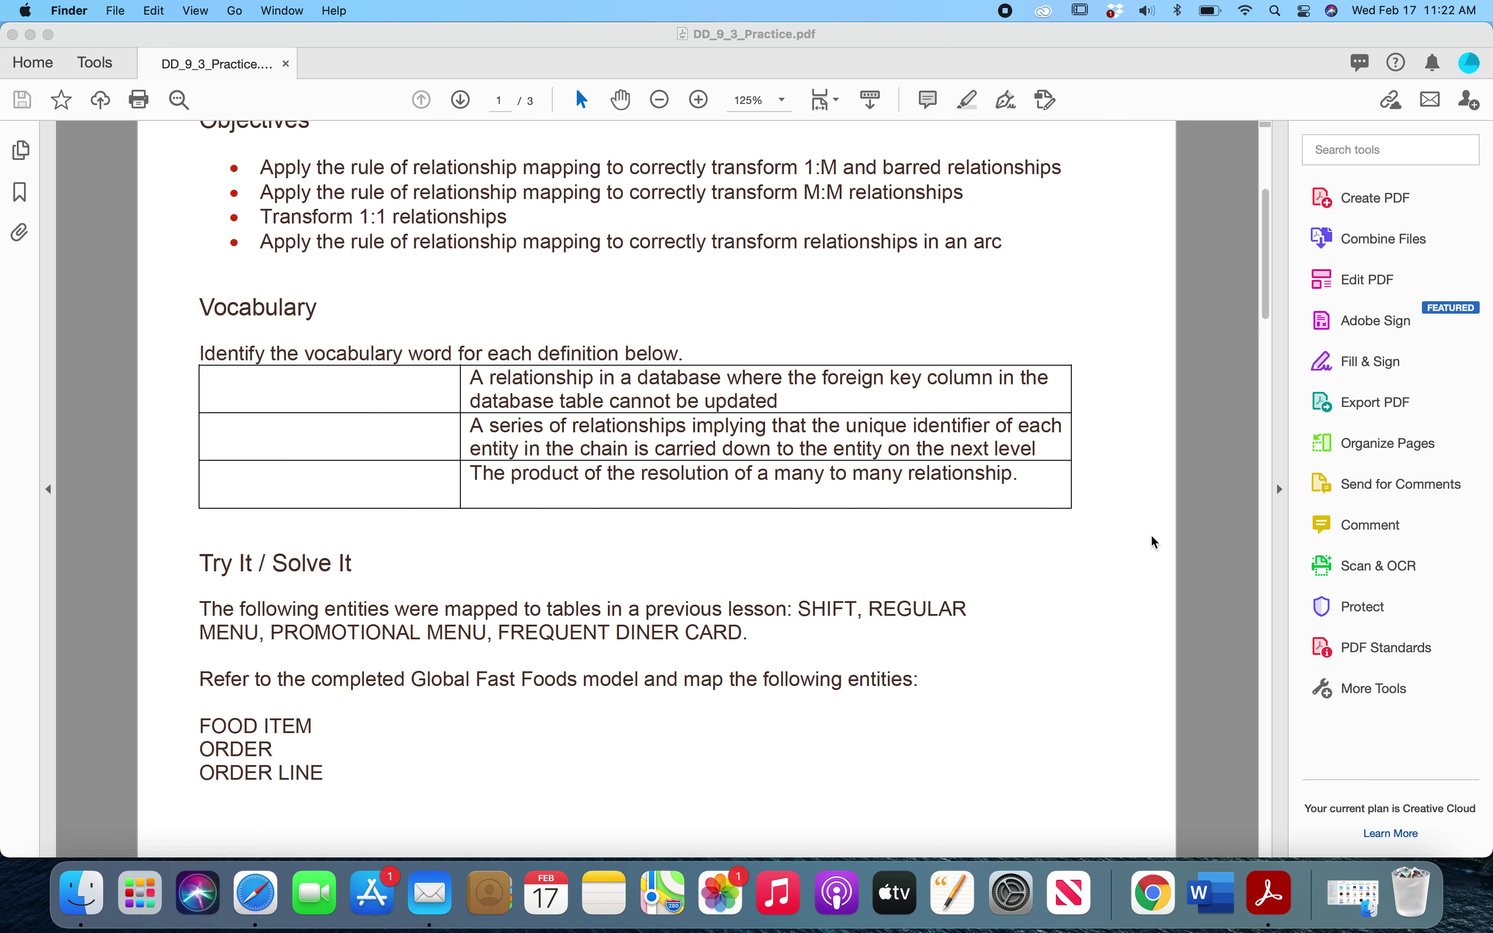
{"action": "scroll", "coordinate": [1151, 537], "scroll_direction": "down", "scroll_amount": 6}
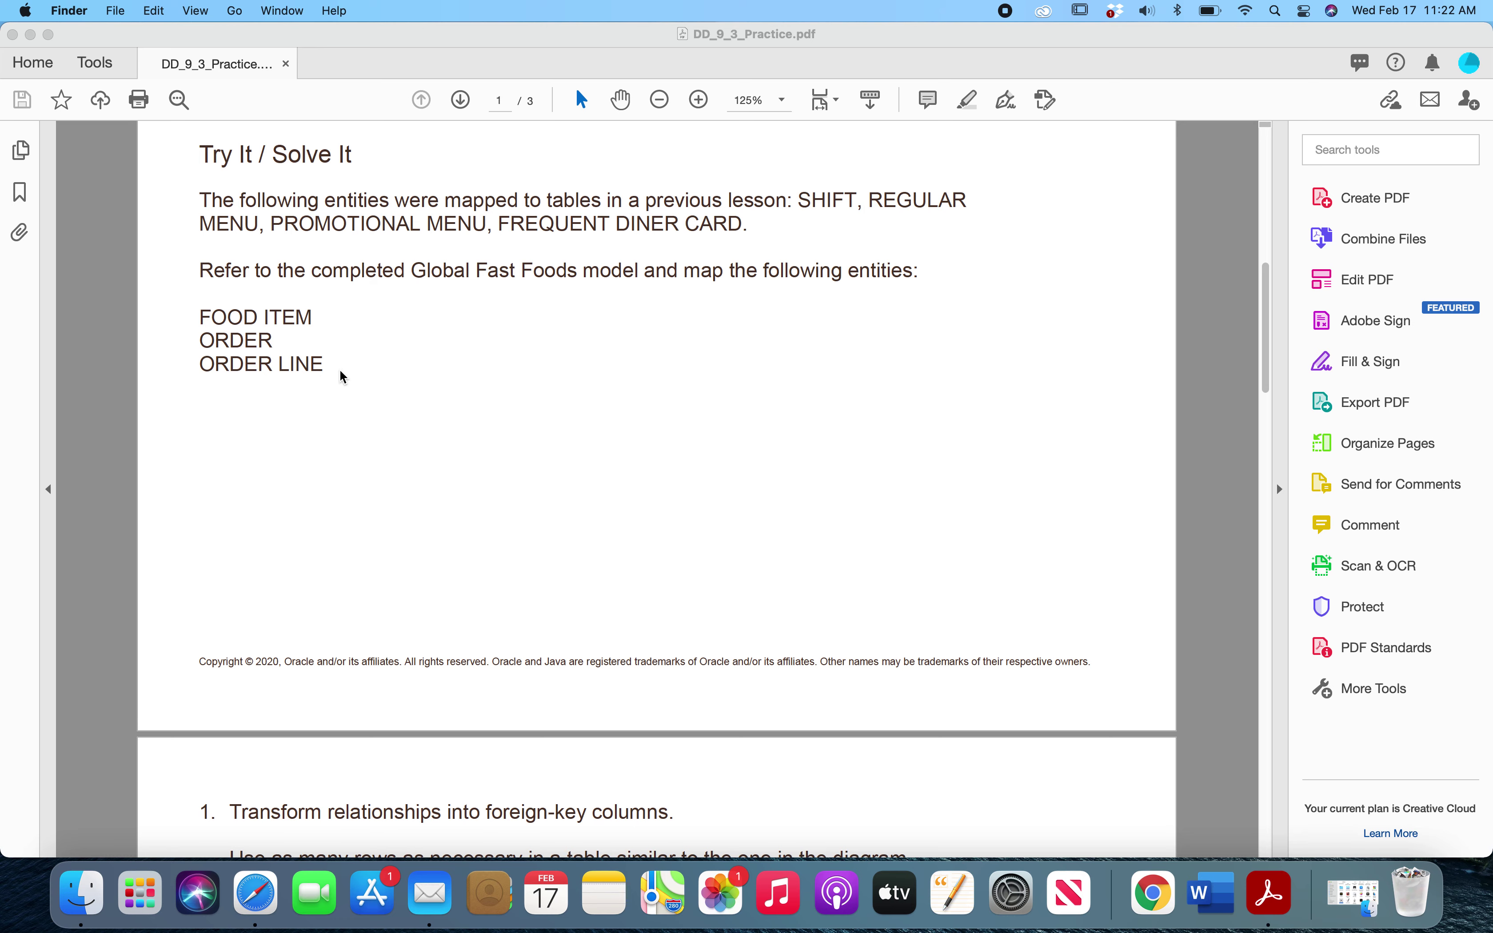
{"action": "scroll", "coordinate": [687, 799], "scroll_direction": "down", "scroll_amount": 10}
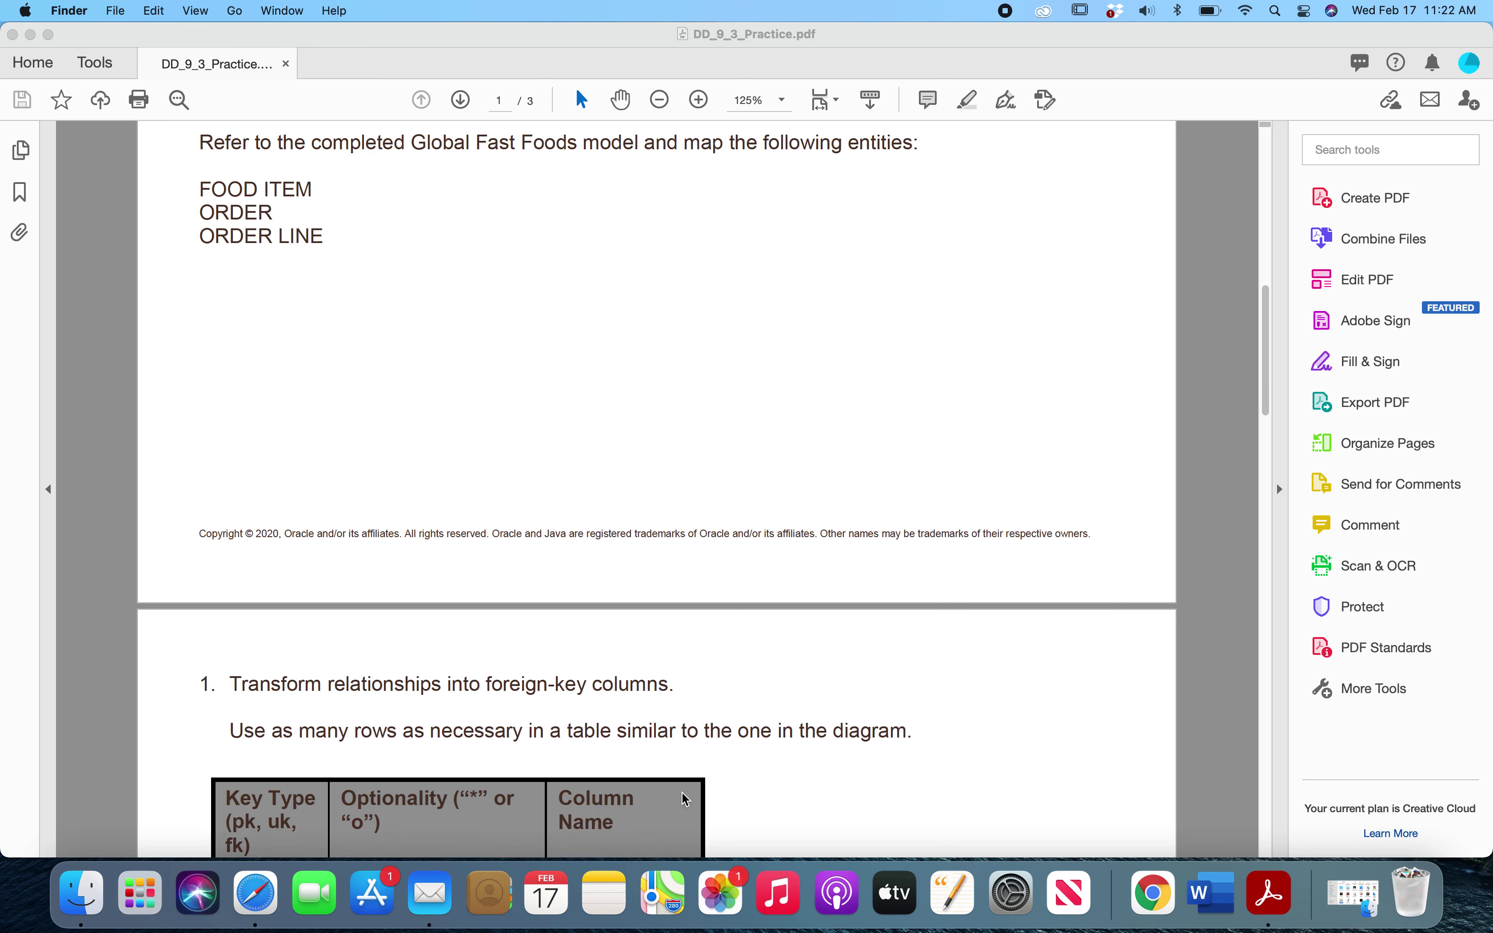
{"action": "scroll", "coordinate": [686, 799], "scroll_direction": "down", "scroll_amount": 1}
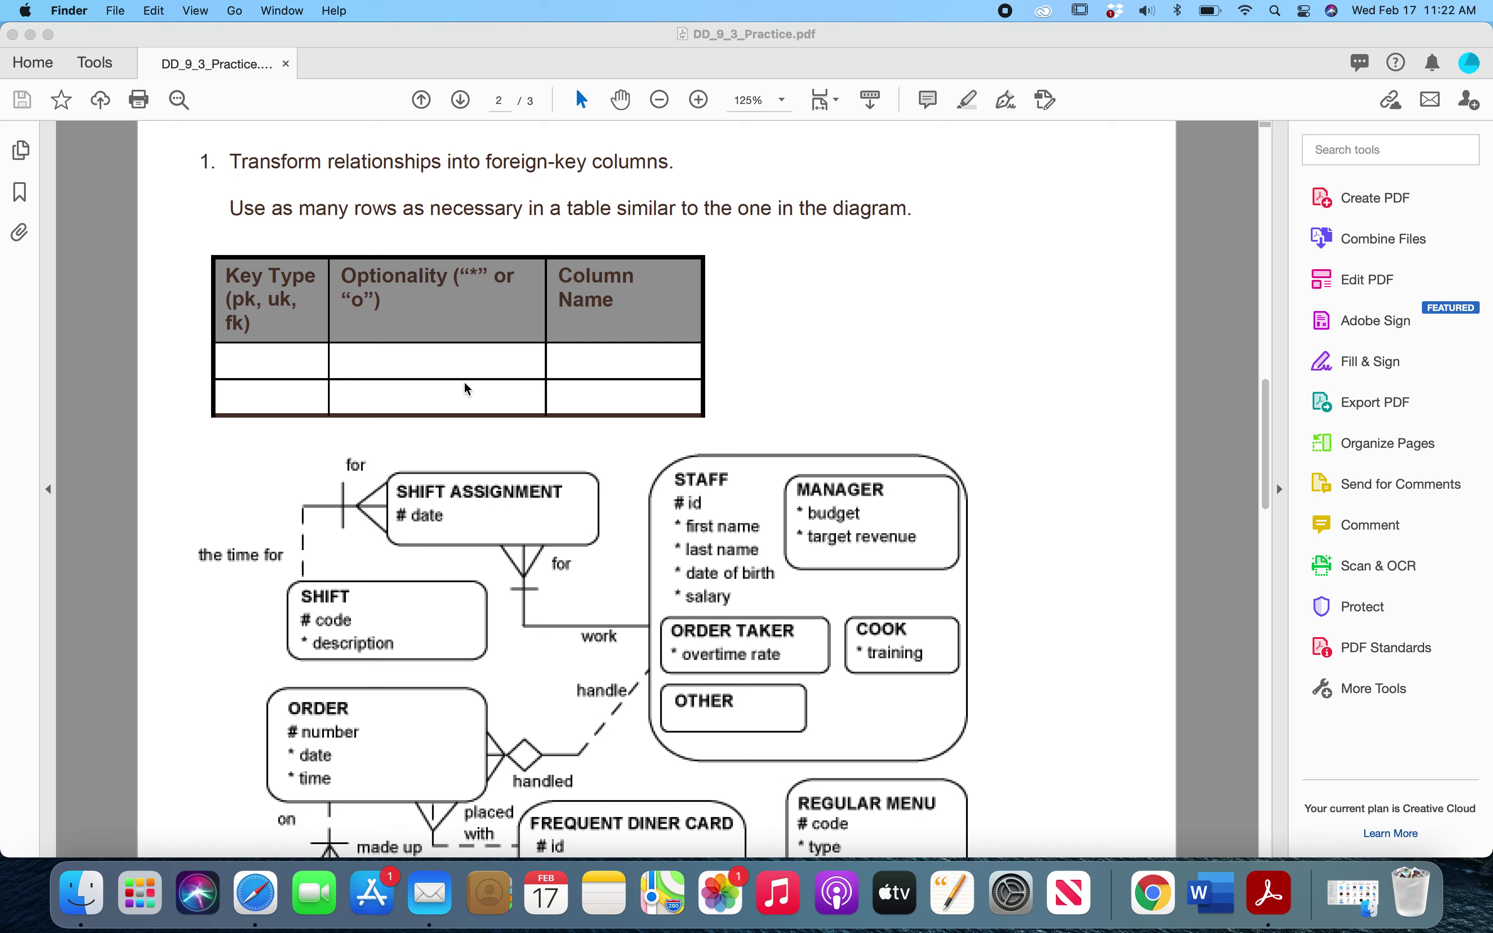
{"action": "scroll", "coordinate": [149, 509], "scroll_direction": "down", "scroll_amount": 10}
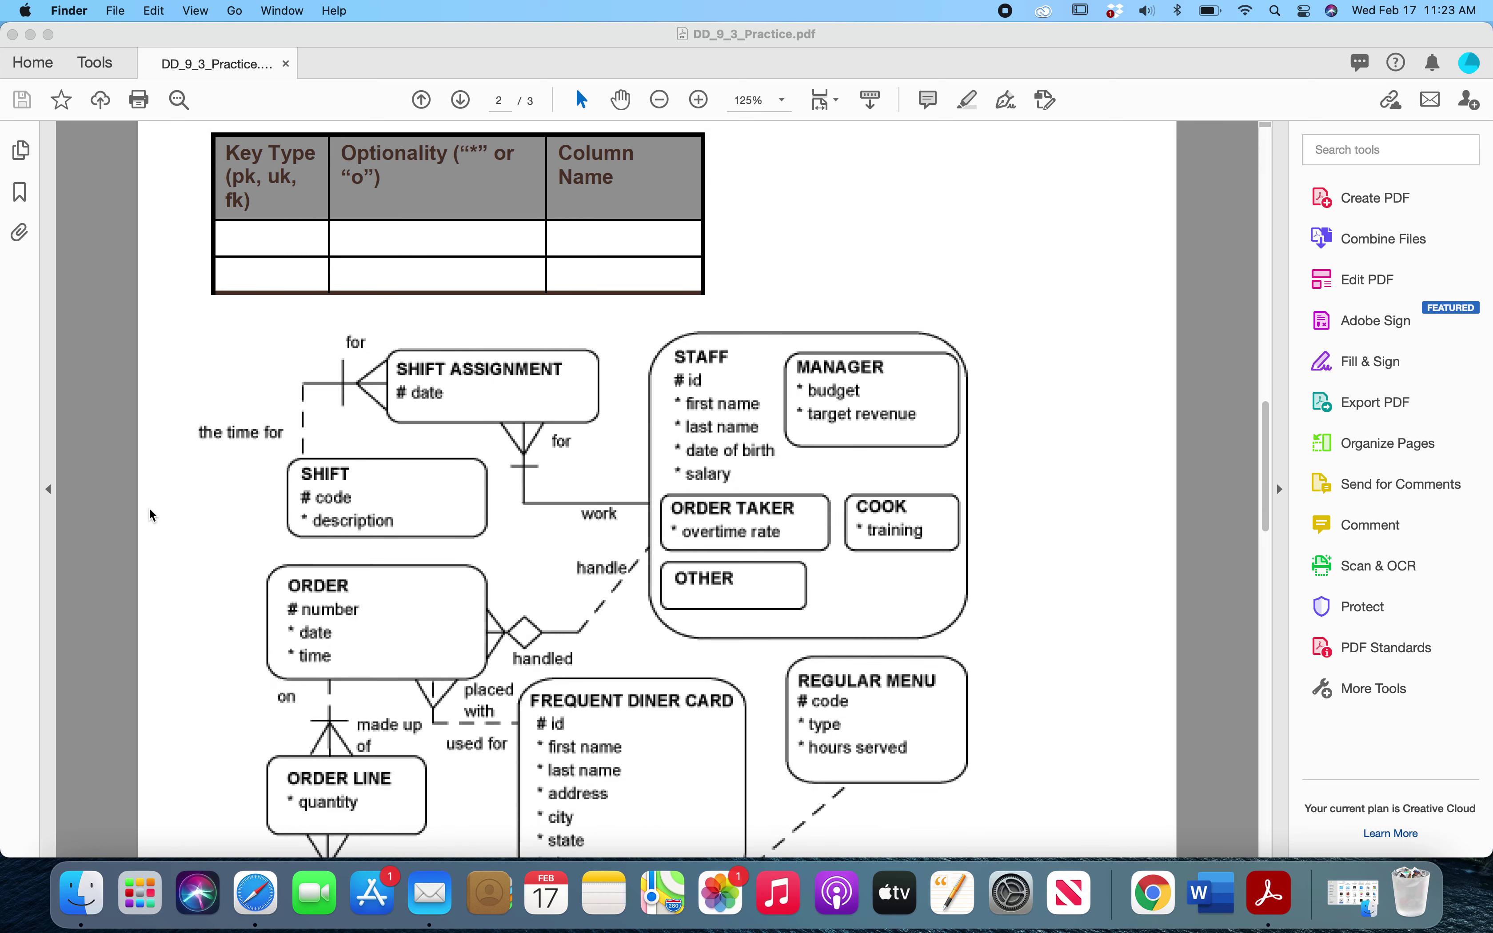
{"action": "scroll", "coordinate": [150, 514], "scroll_direction": "down", "scroll_amount": 1}
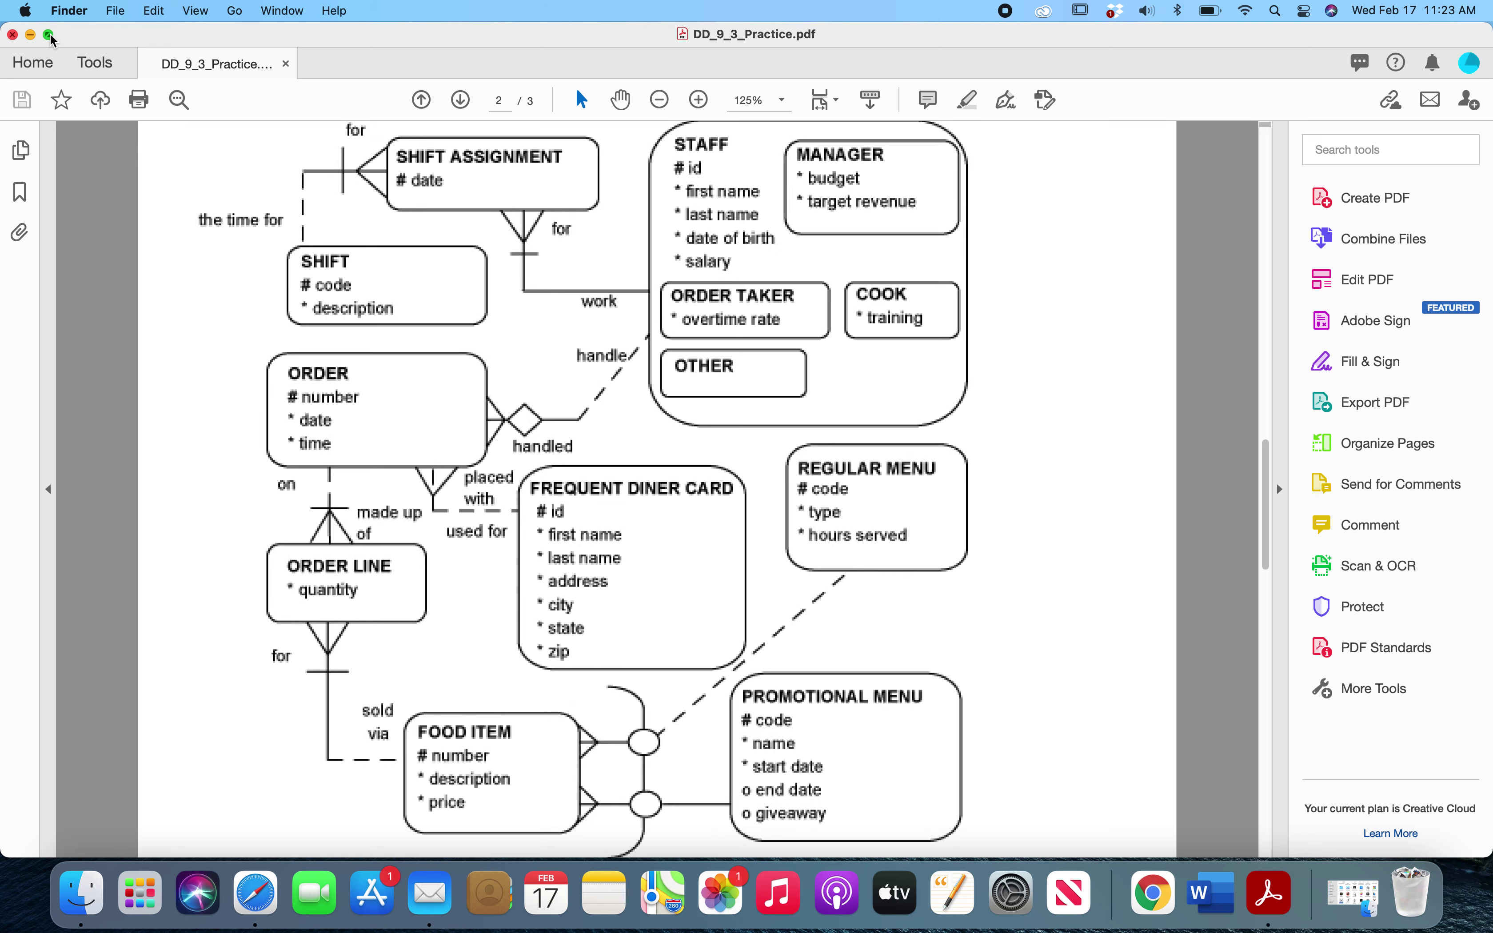
Place the practice PDF beside the Lucid diagram and set its zoom to 75% with the entity model in view
{"action": "left_click_drag", "start_coordinate": [120, 127], "coordinate": [721, 164]}
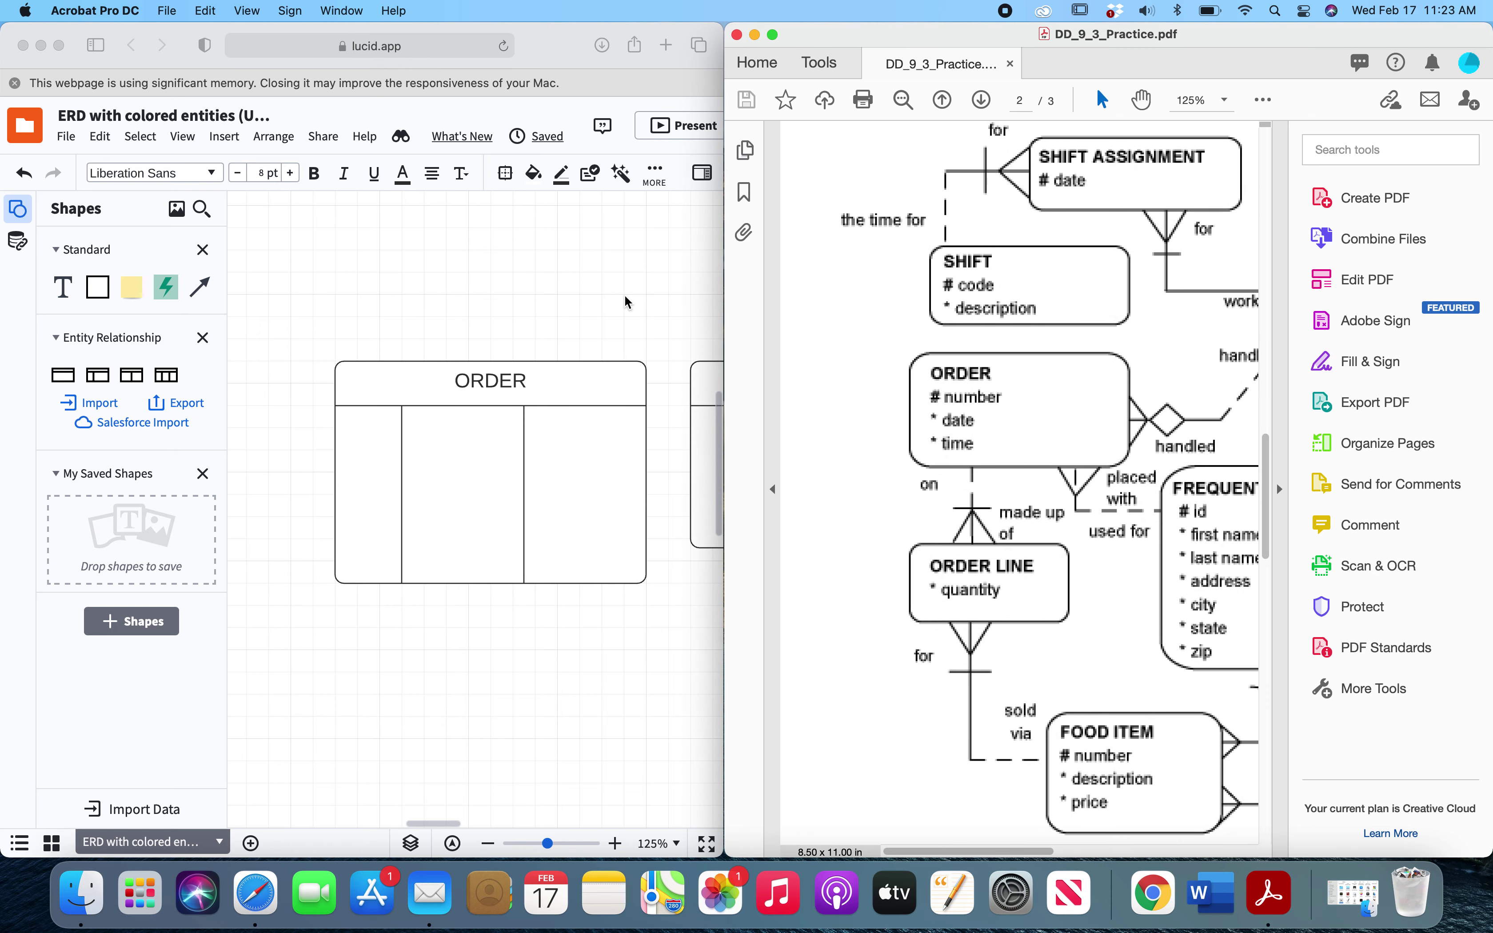
{"action": "scroll", "coordinate": [588, 314], "scroll_direction": "right", "scroll_amount": 10}
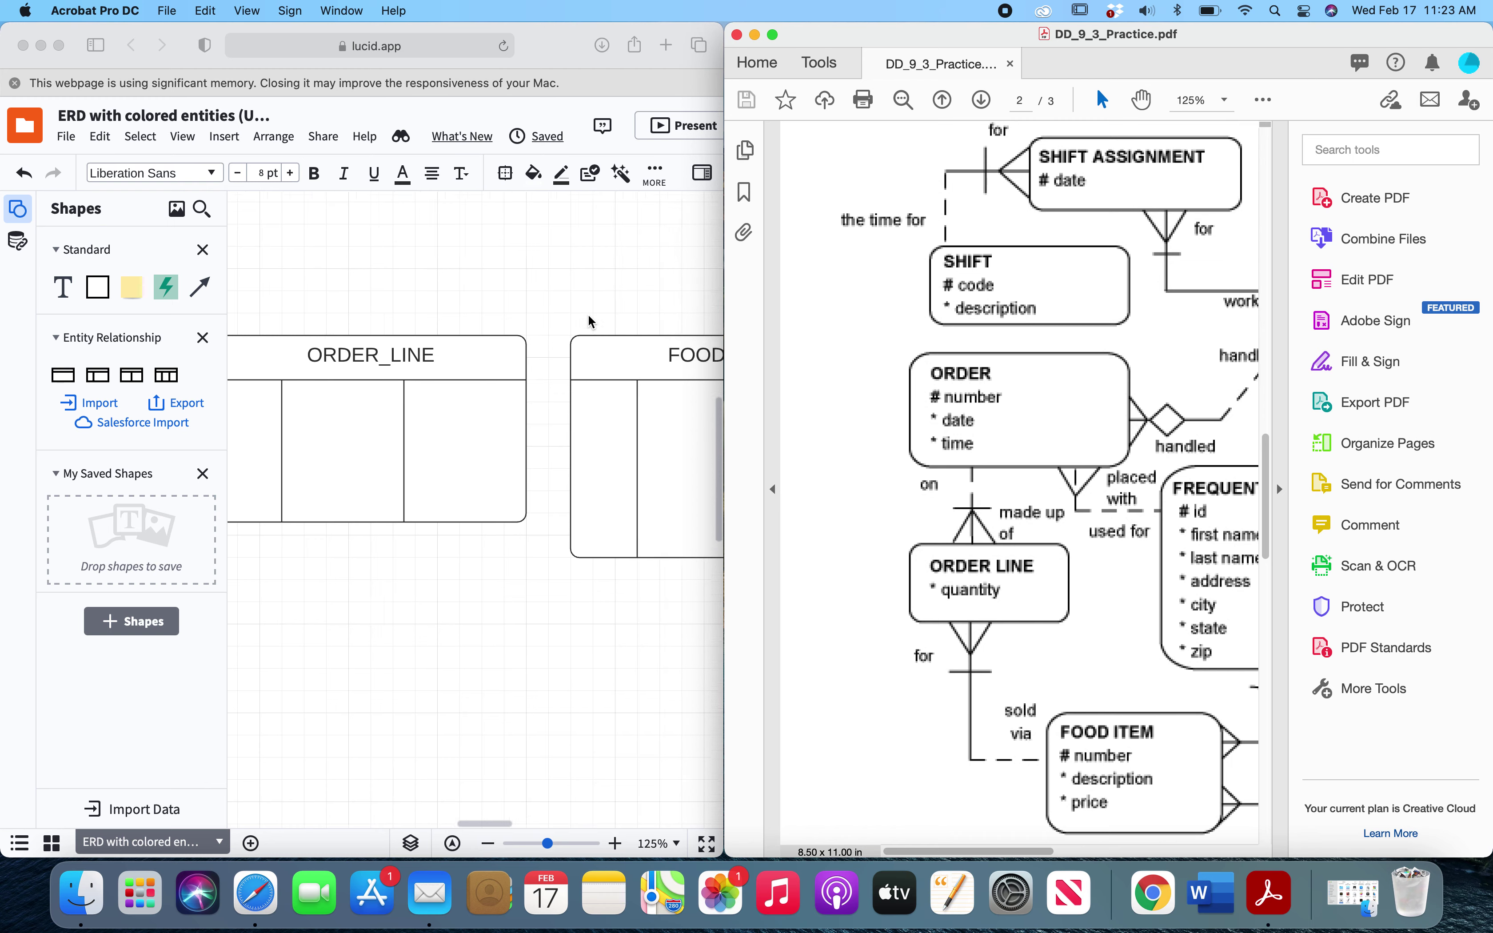
{"action": "scroll", "coordinate": [587, 314], "scroll_direction": "left", "scroll_amount": 8}
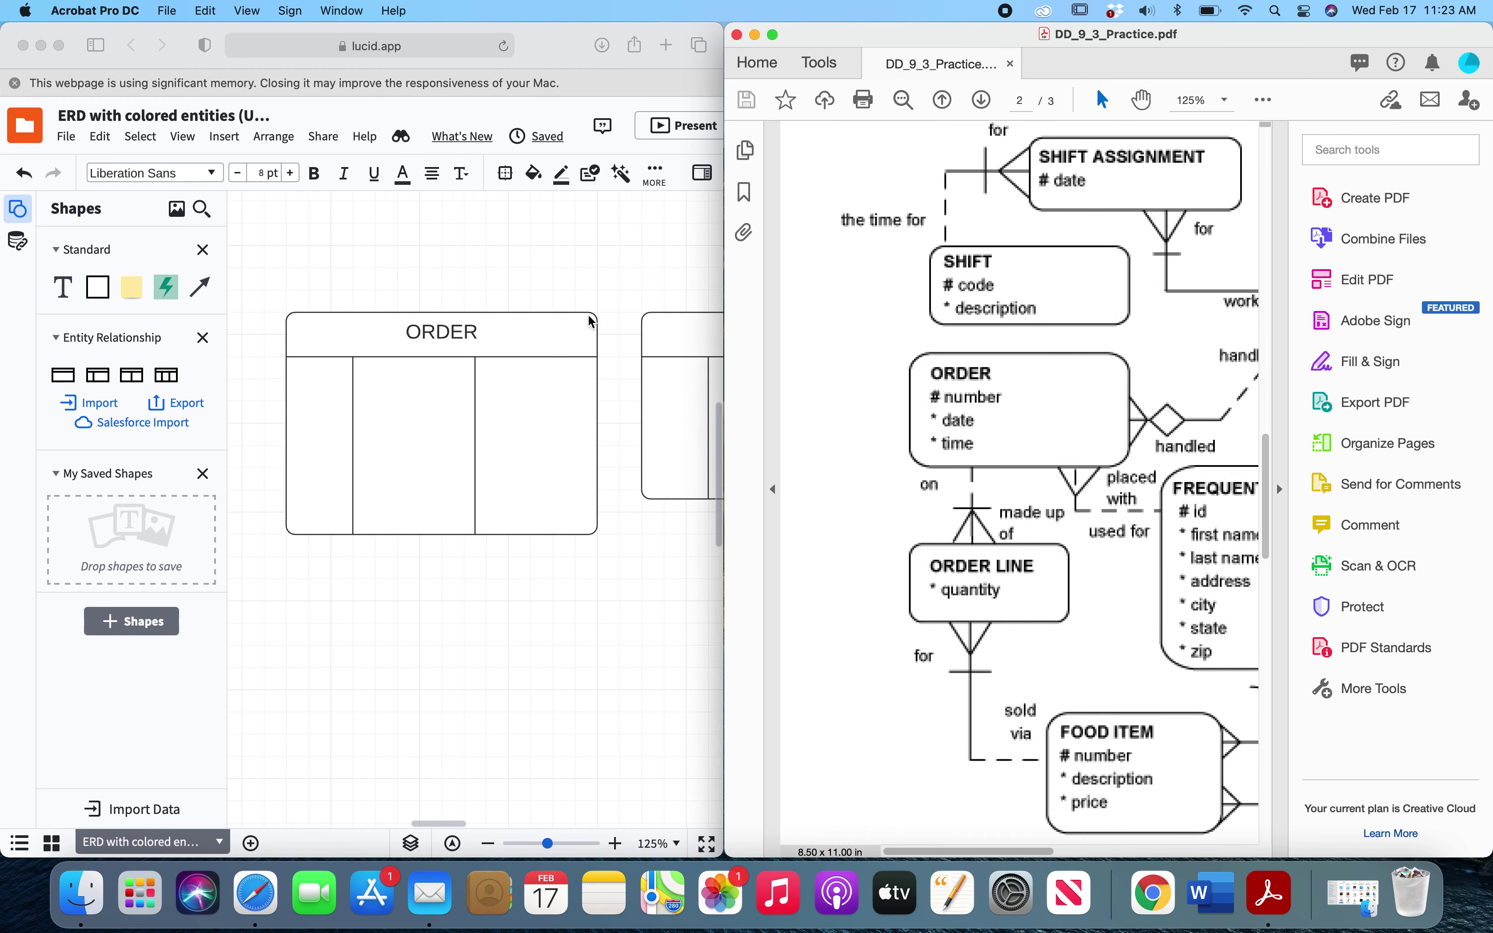
{"action": "left_click", "coordinate": [1224, 99]}
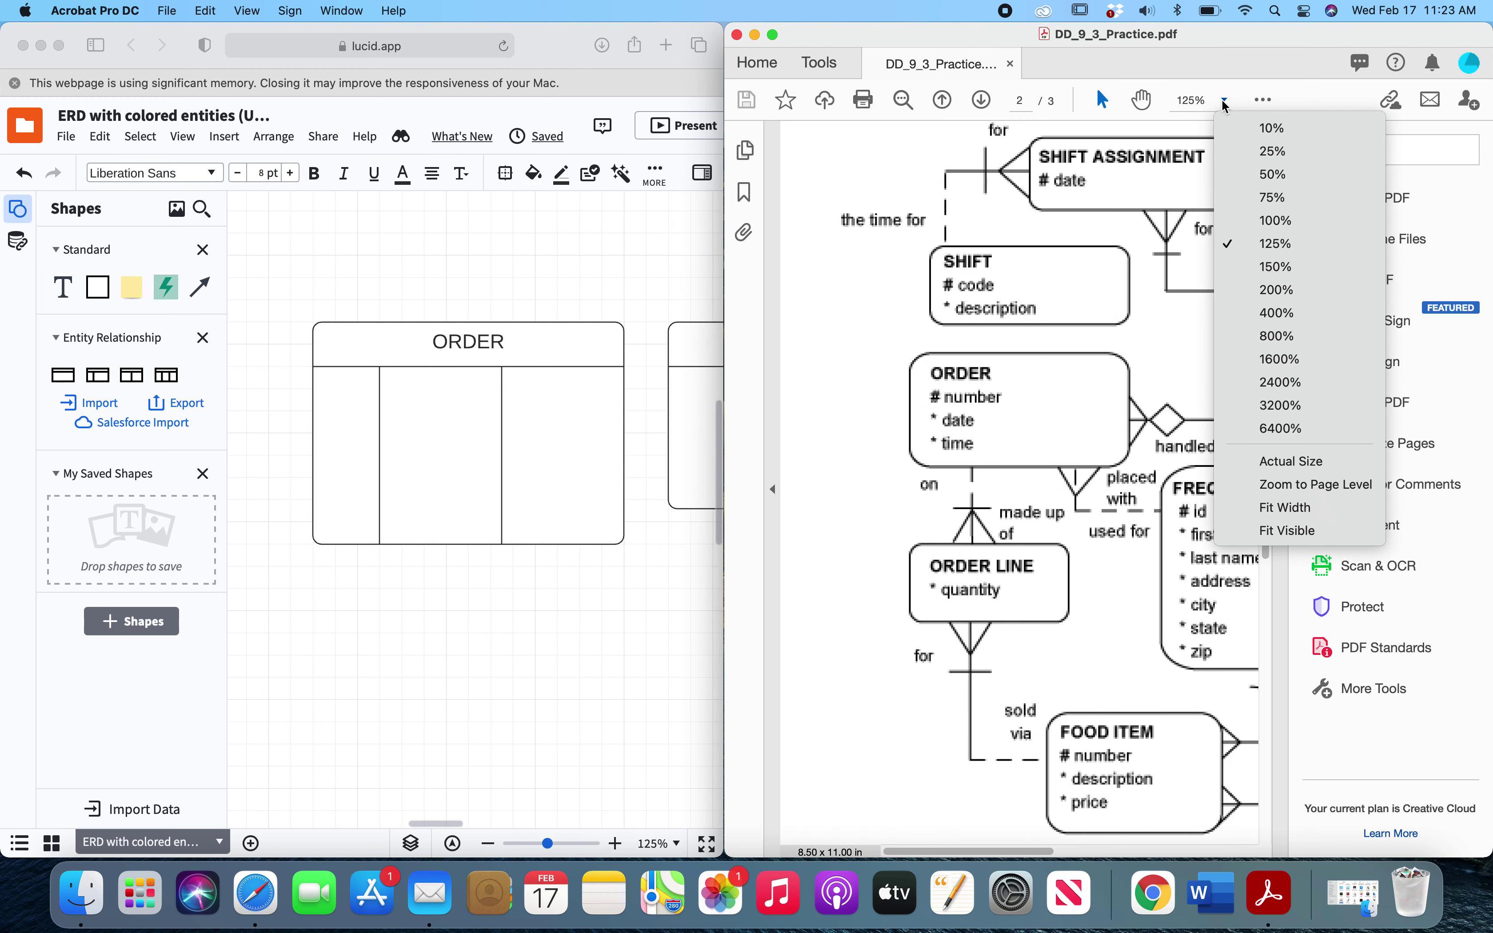
{"action": "left_click", "coordinate": [1274, 197]}
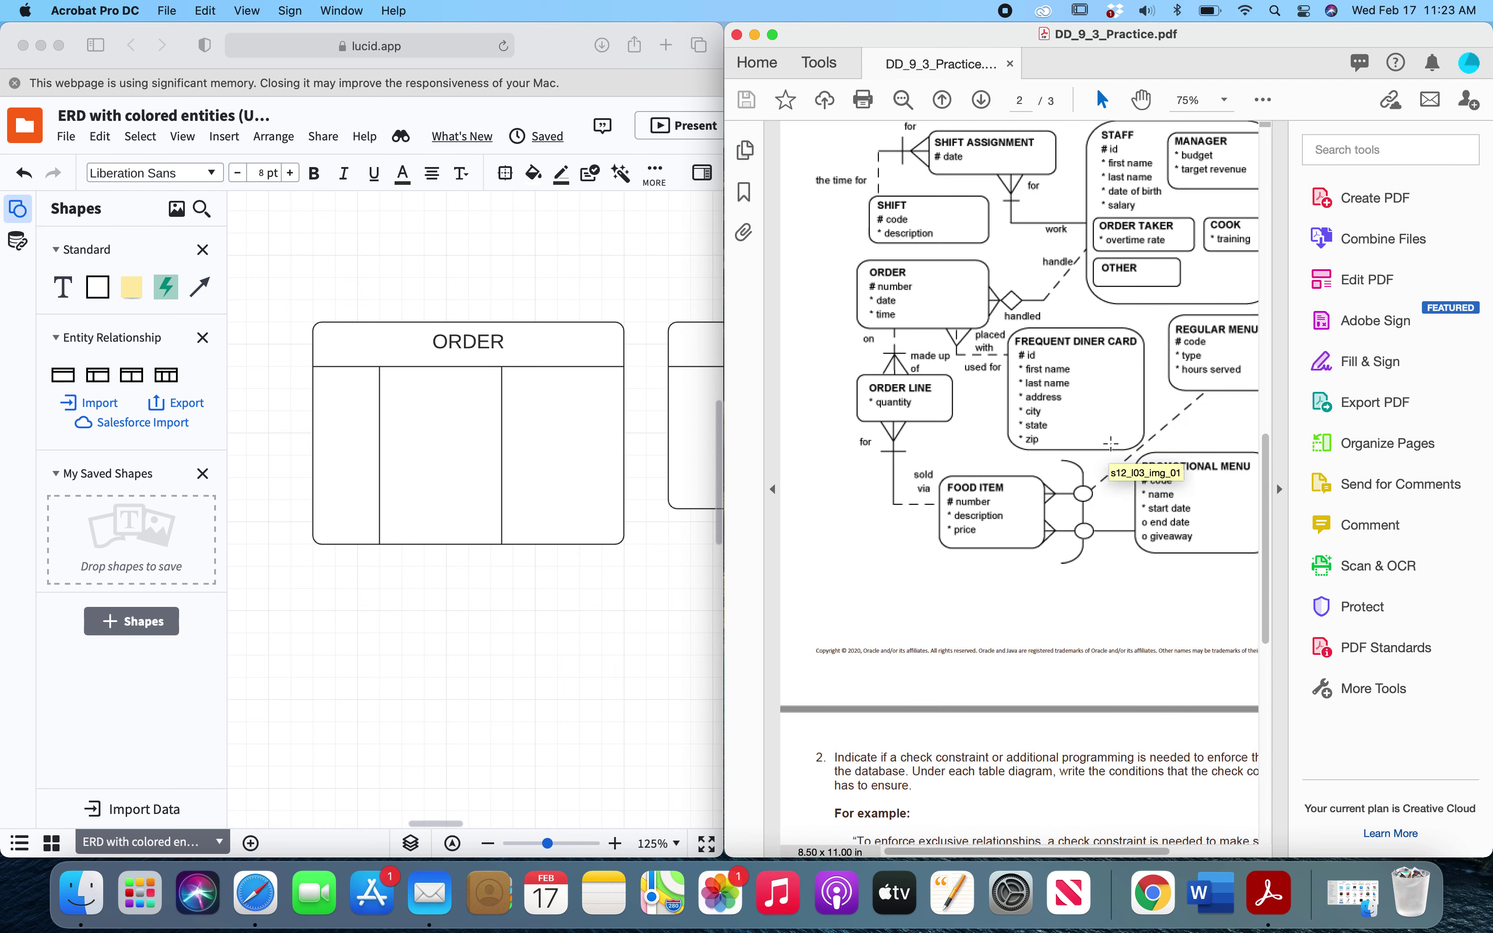
{"action": "scroll", "coordinate": [1111, 443], "scroll_direction": "up", "scroll_amount": 3}
{"action": "scroll", "coordinate": [1110, 443], "scroll_direction": "down", "scroll_amount": 2}
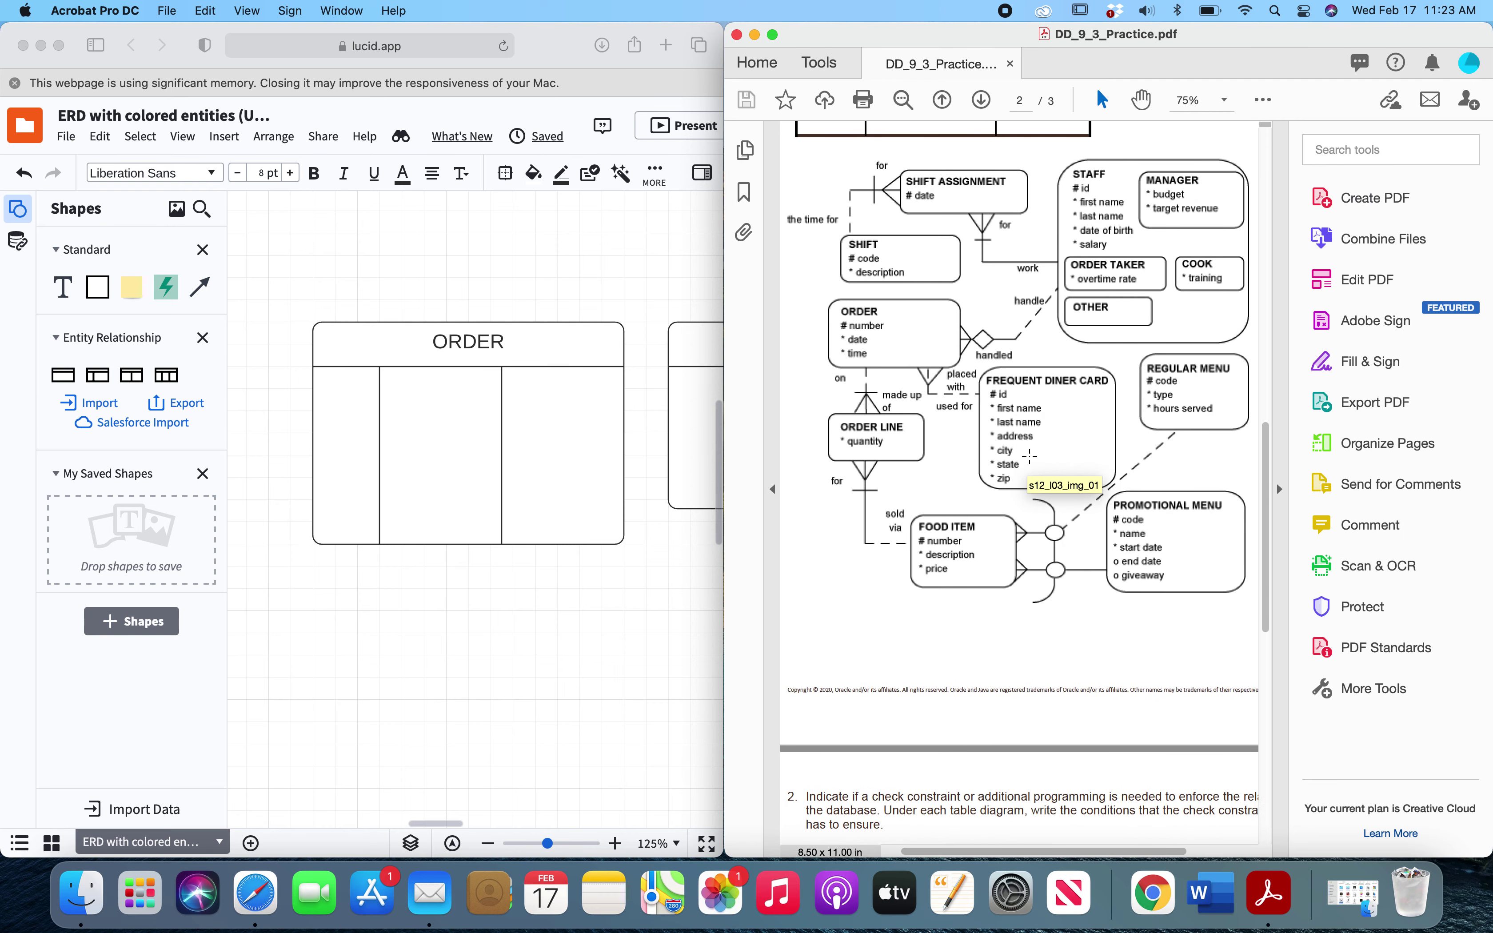
Fill the first row of the ORDER table with key type pk, optionality * and column name number
{"action": "left_click", "coordinate": [352, 383]}
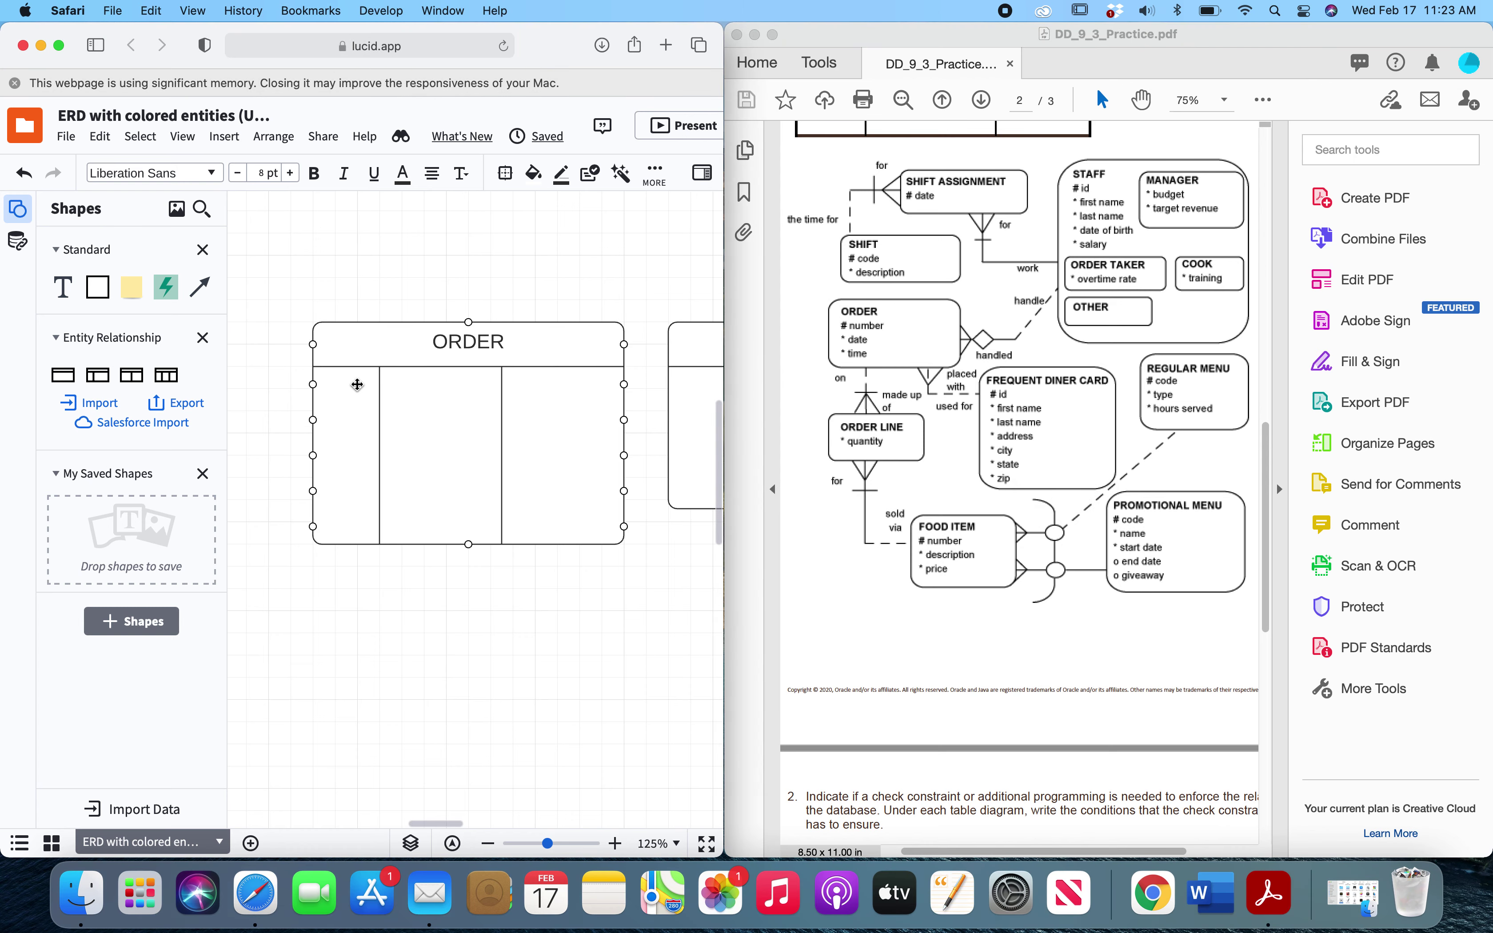
{"action": "double_click", "coordinate": [357, 383]}
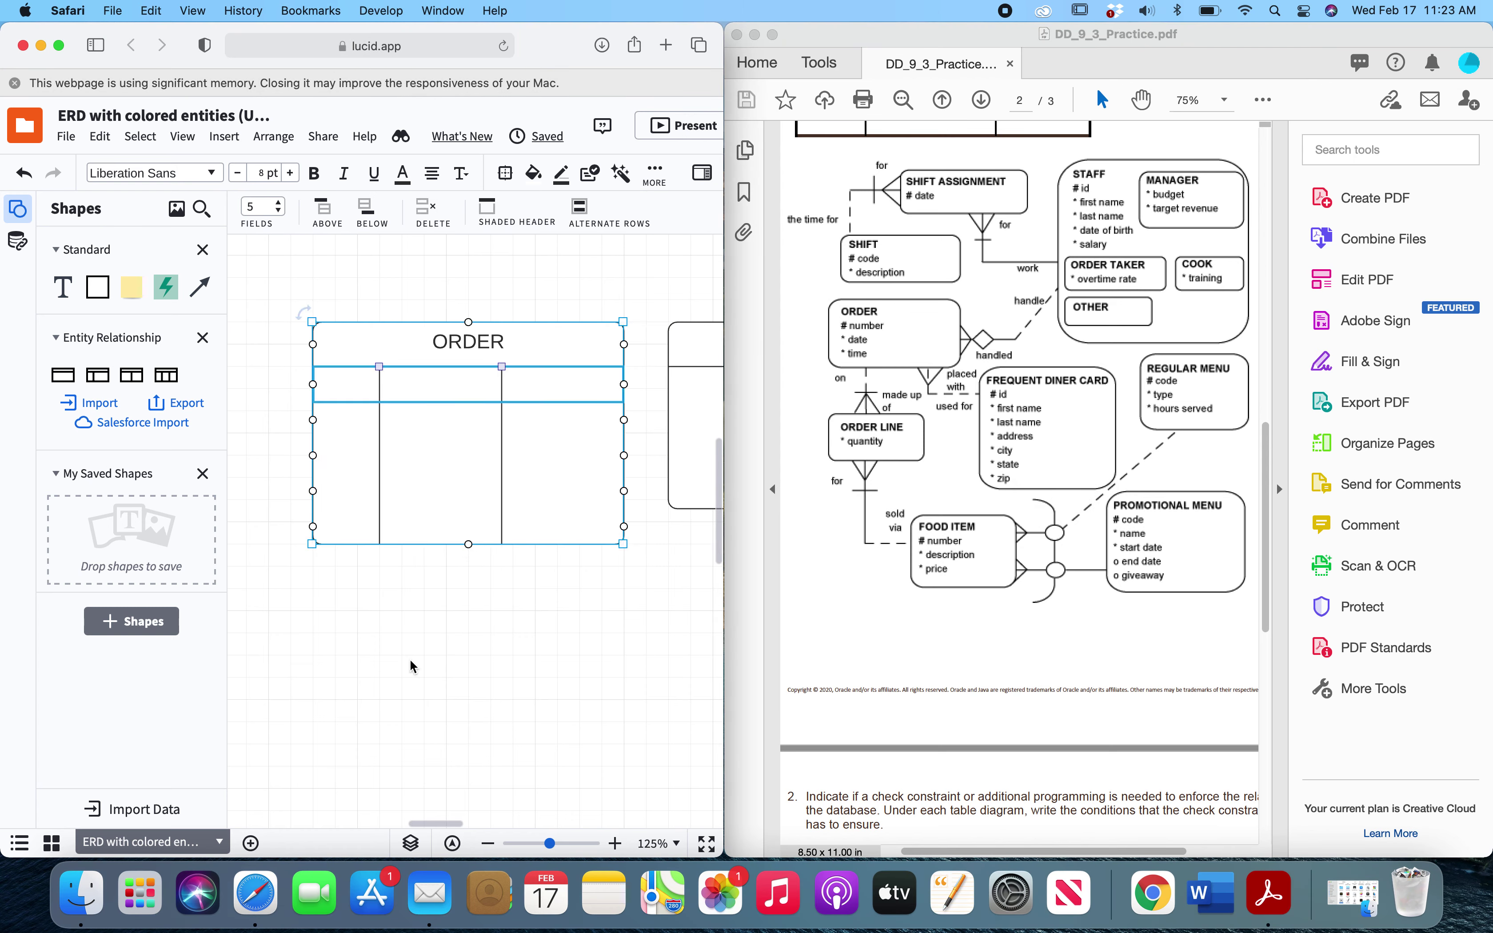
{"action": "type", "text": "pk"}
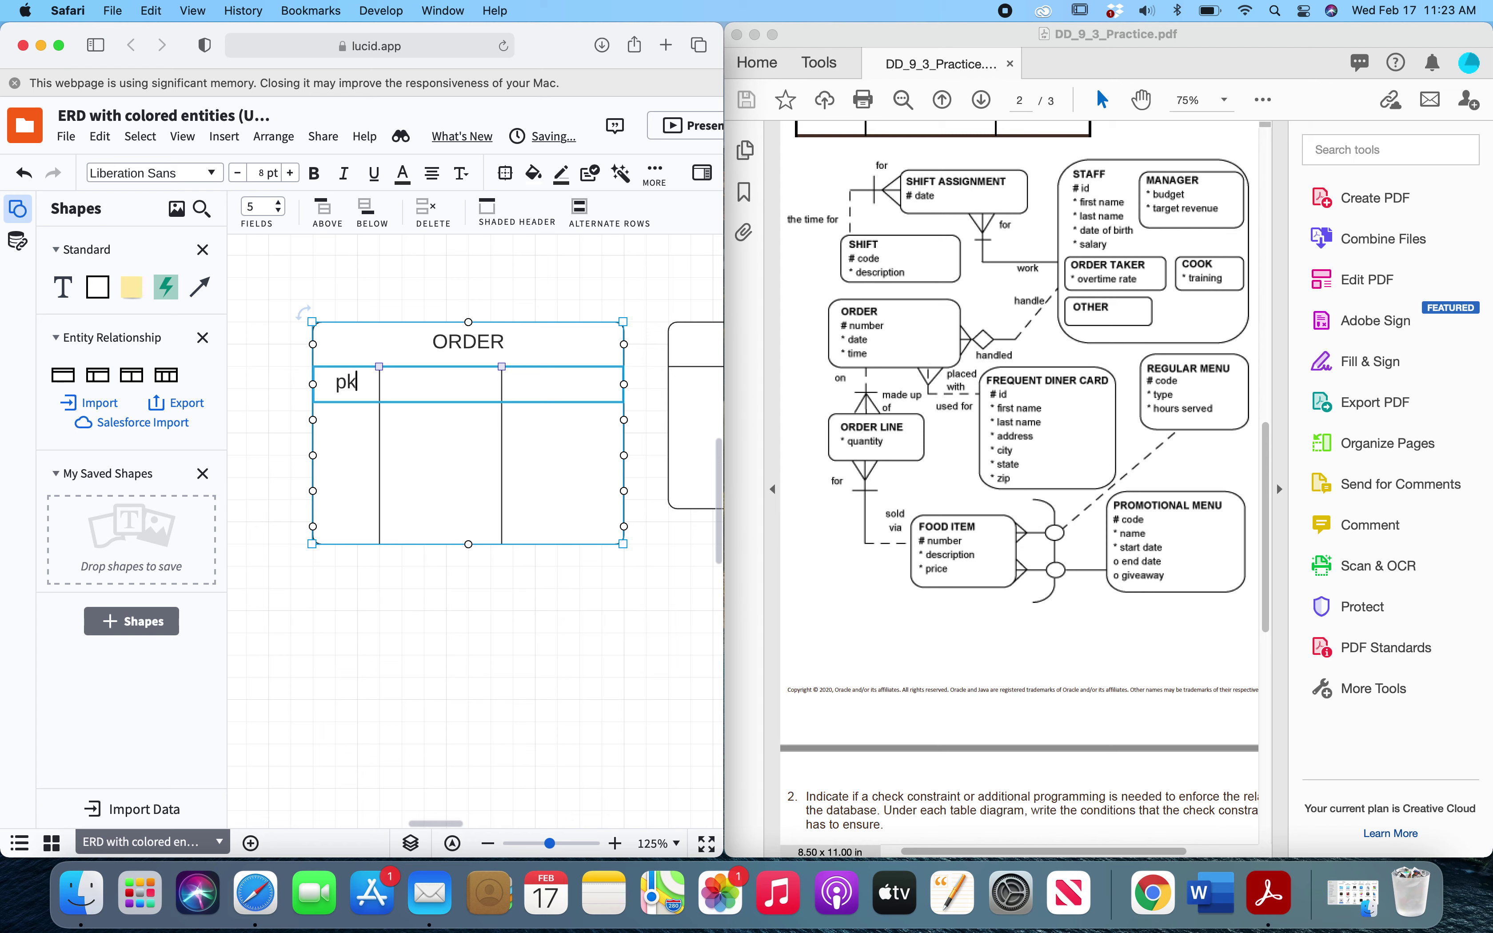
{"action": "key", "text": "Tab"}
{"action": "type", "text": "*"}
{"action": "key", "text": "Tab"}
{"action": "type", "text": "number"}
Enter date and time as the second and third ORDER columns, each with optionality * and no key type
{"action": "key", "text": "Tab"}
{"action": "key", "text": "Tab"}
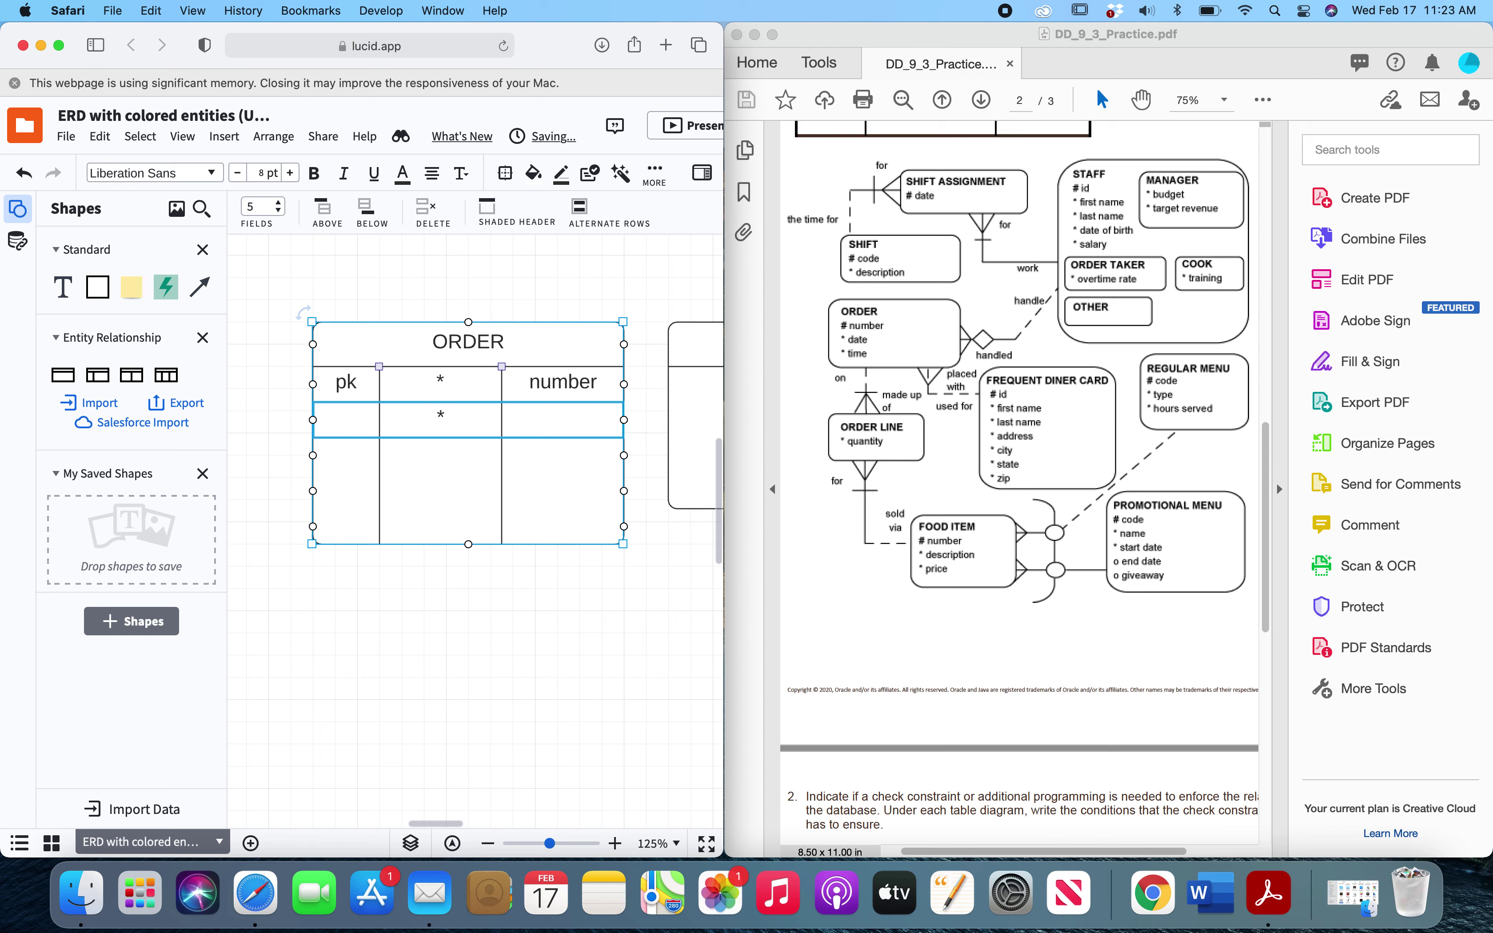
{"action": "type", "text": "date"}
{"action": "key", "text": "Tab"}
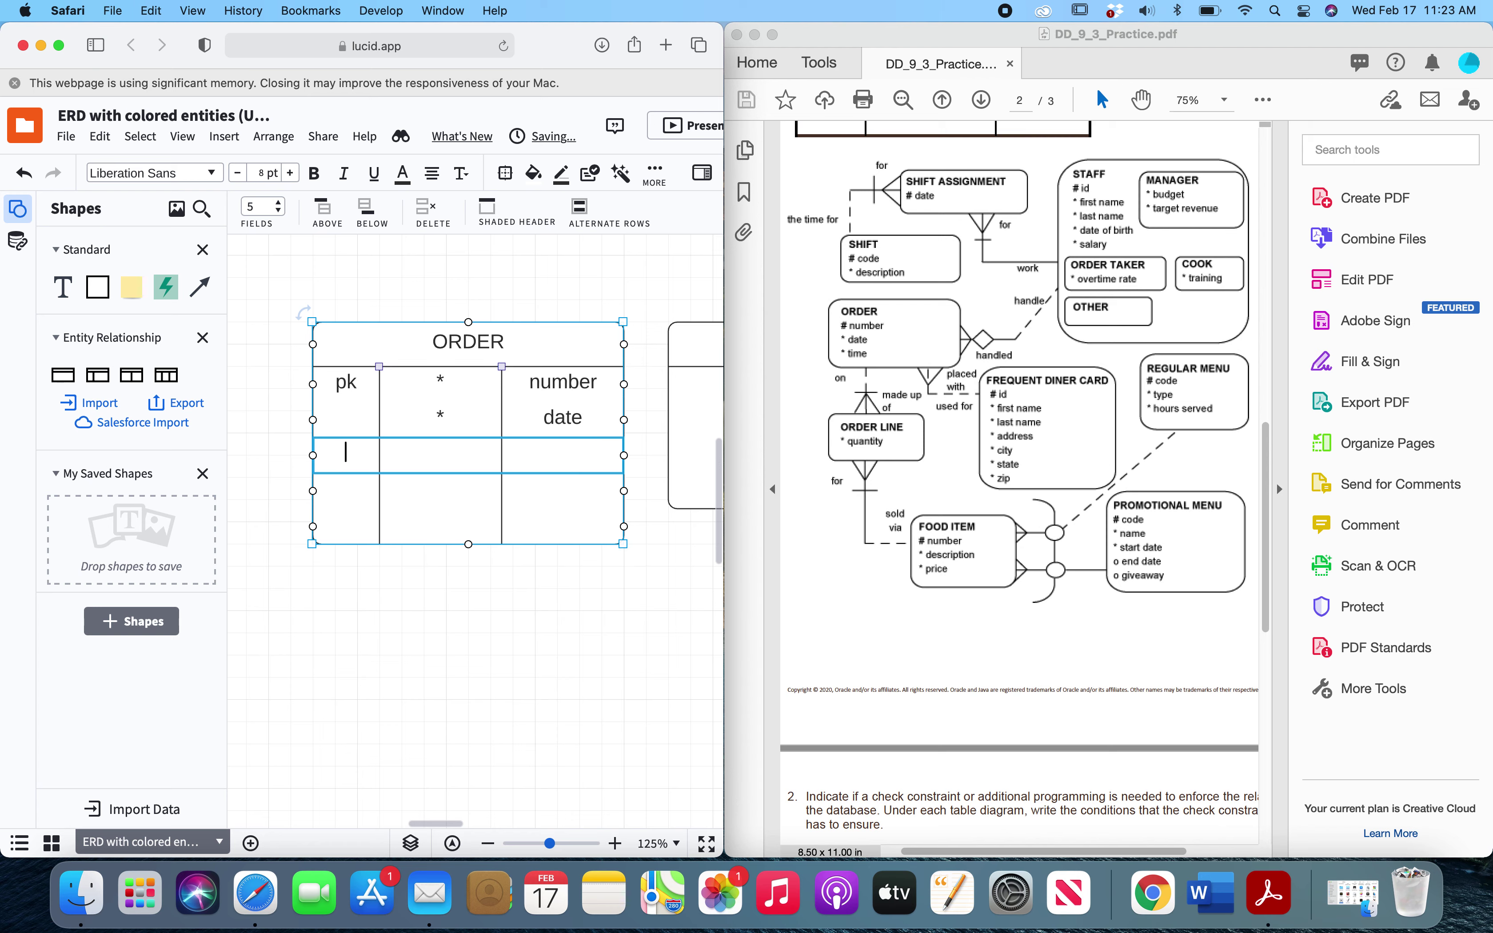
{"action": "key", "text": "Tab"}
{"action": "type", "text": "*"}
{"action": "key", "text": "Tab"}
{"action": "type", "text": "time"}
Center the asterisk in the time row of the ORDER table horizontally and vertically
{"action": "left_click", "coordinate": [426, 465]}
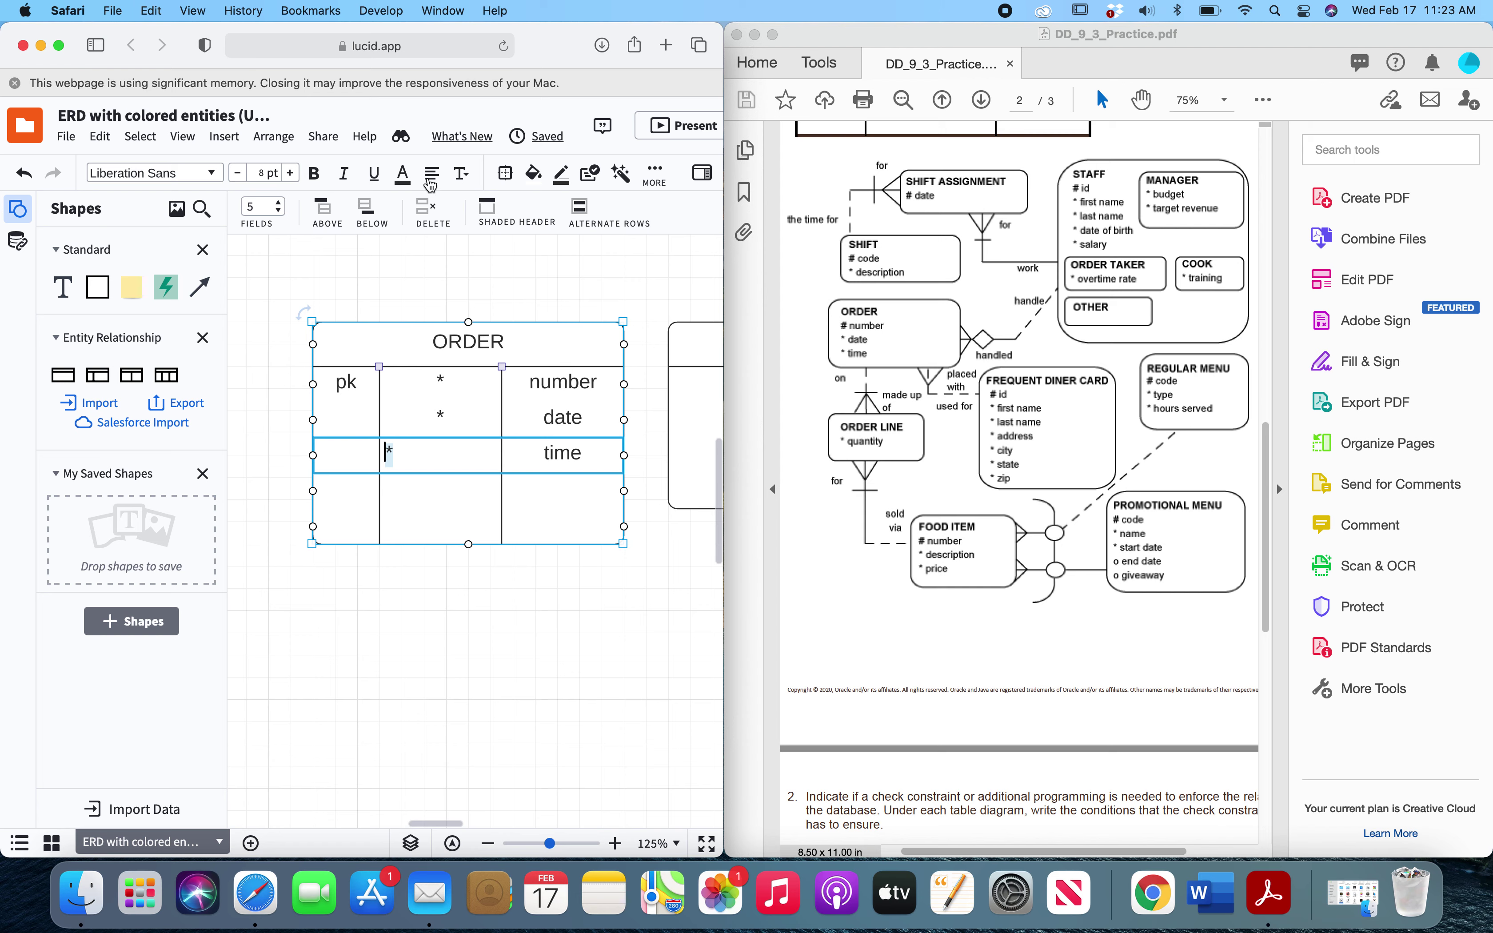
{"action": "left_click", "coordinate": [431, 178]}
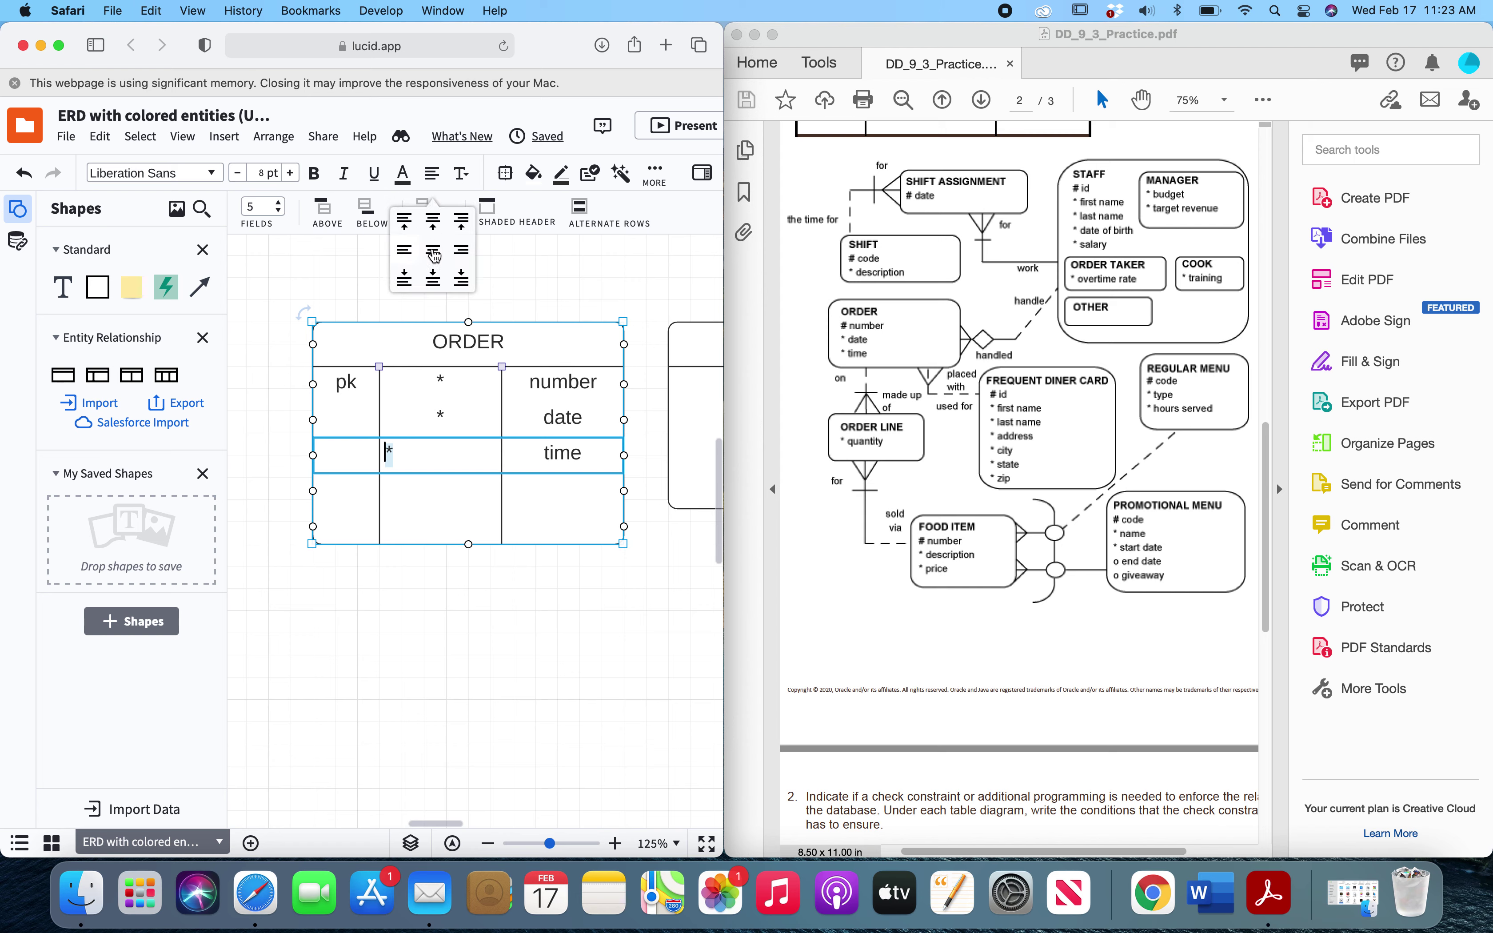
{"action": "left_click", "coordinate": [433, 250]}
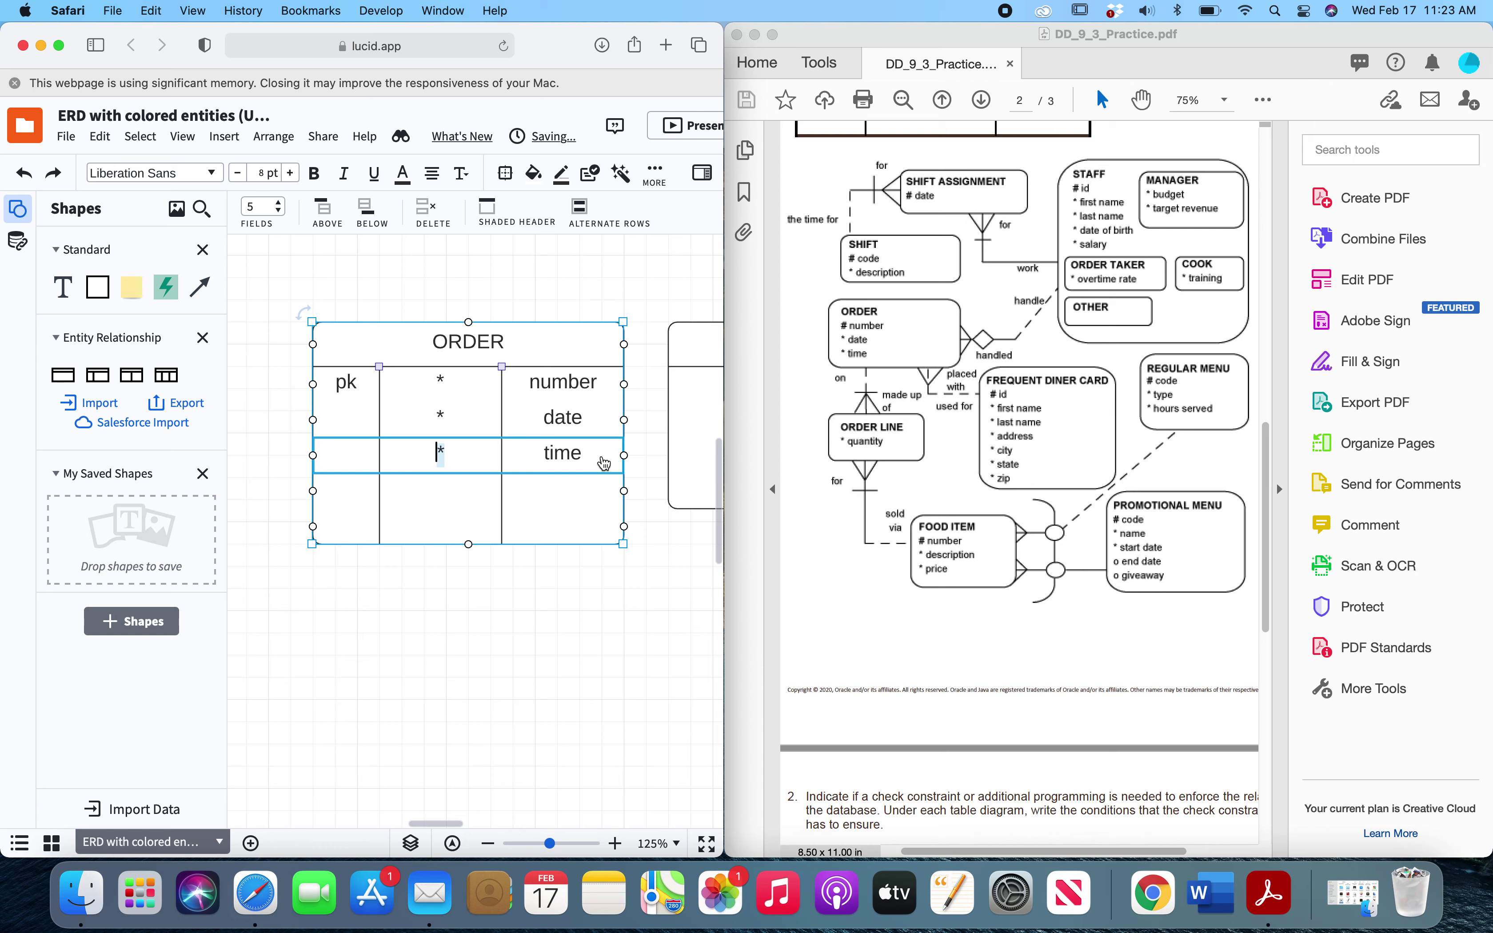
Fill the fourth row of the ORDER table with key type fk, optionality * and column name staff_id
{"action": "left_click", "coordinate": [602, 456]}
{"action": "left_click", "coordinate": [603, 456]}
{"action": "key", "text": "Tab"}
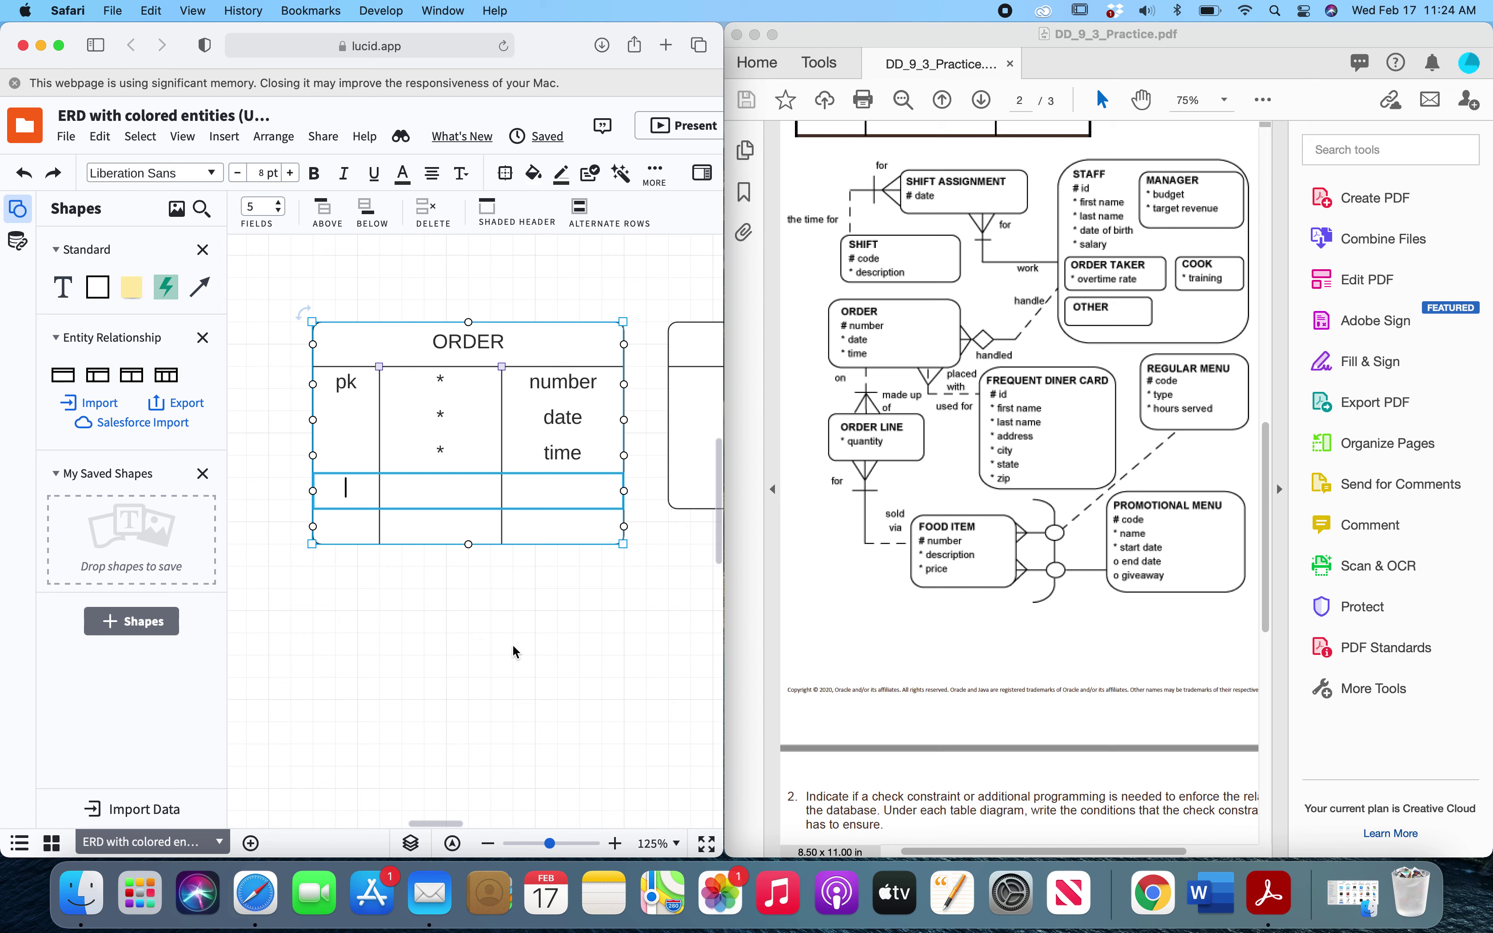
{"action": "type", "text": "fk"}
{"action": "key", "text": "Tab"}
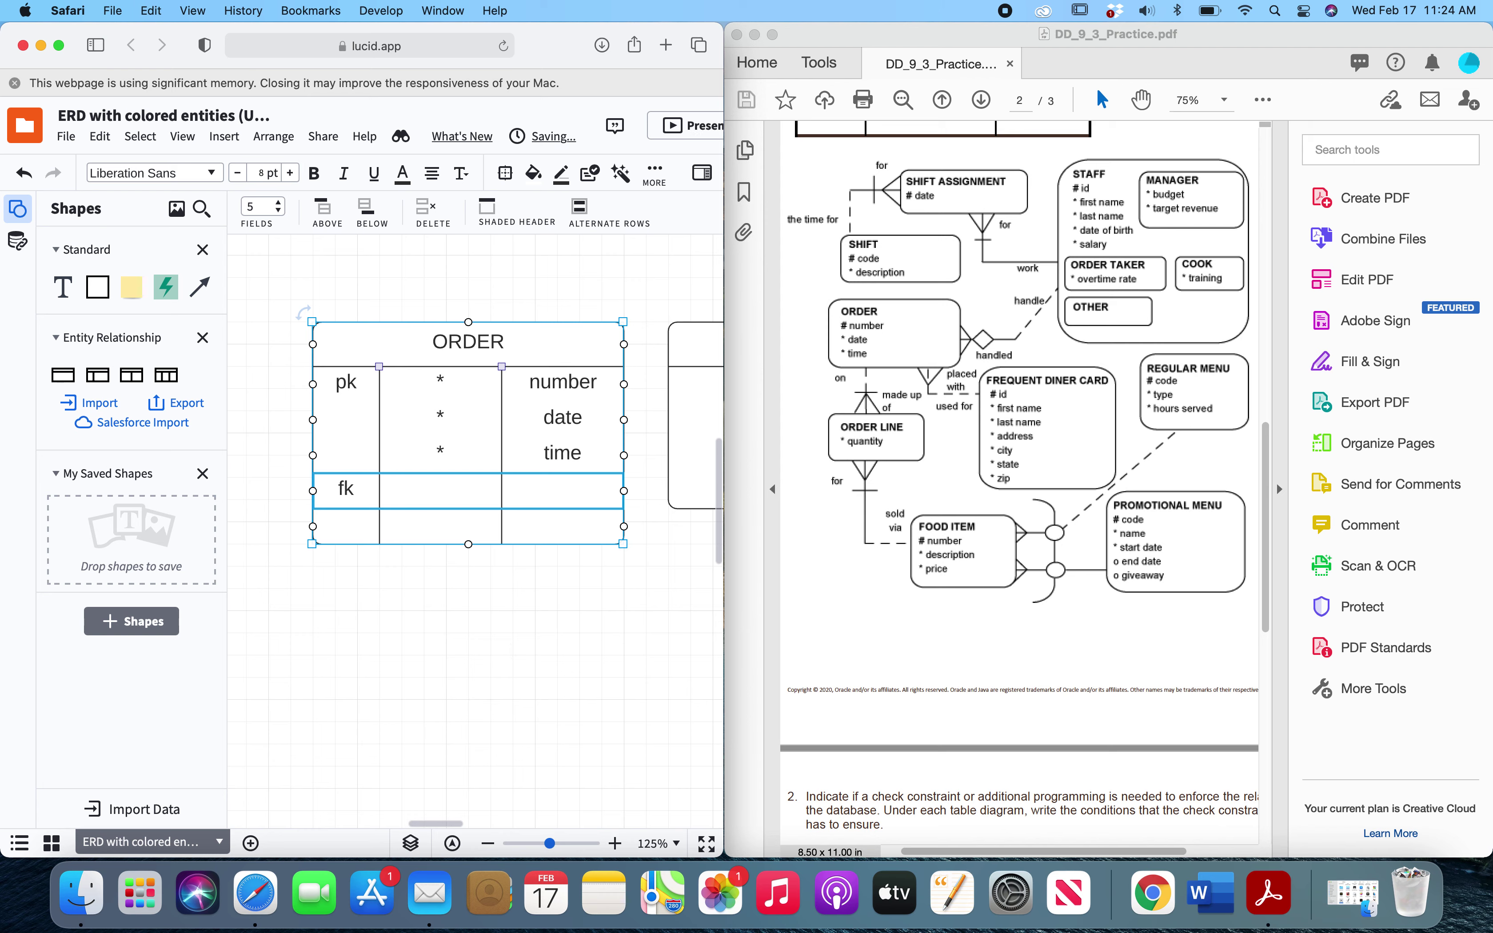
{"action": "type", "text": "*s"}
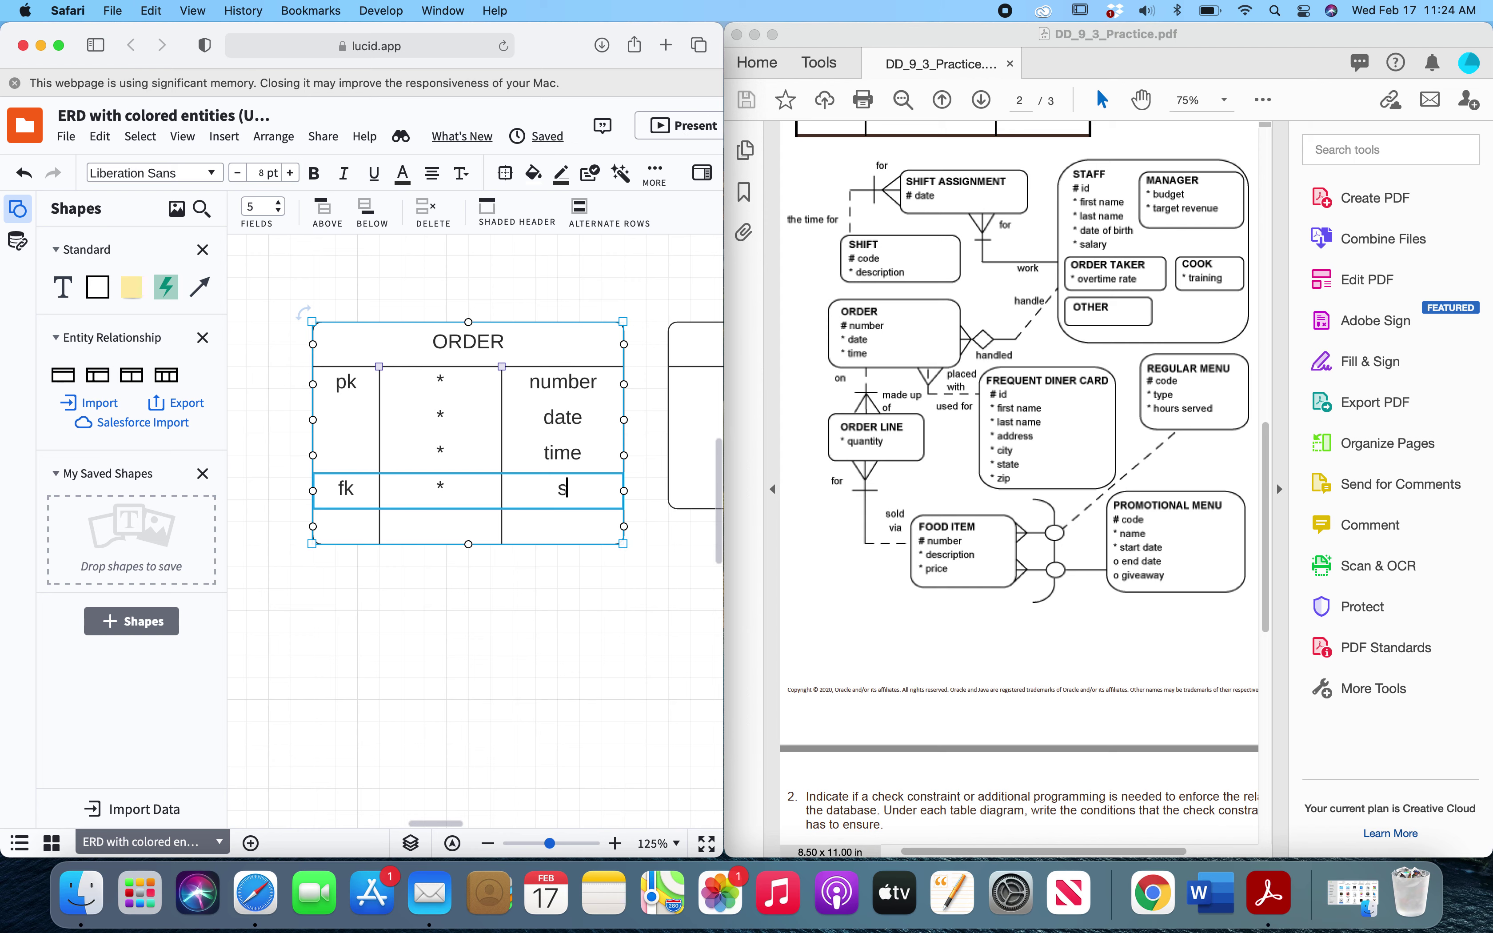
{"action": "type", "text": "taff_id"}
Fill the last row of the ORDER table with key type fk, optionality o and column name frq_din_id
{"action": "key", "text": "Tab"}
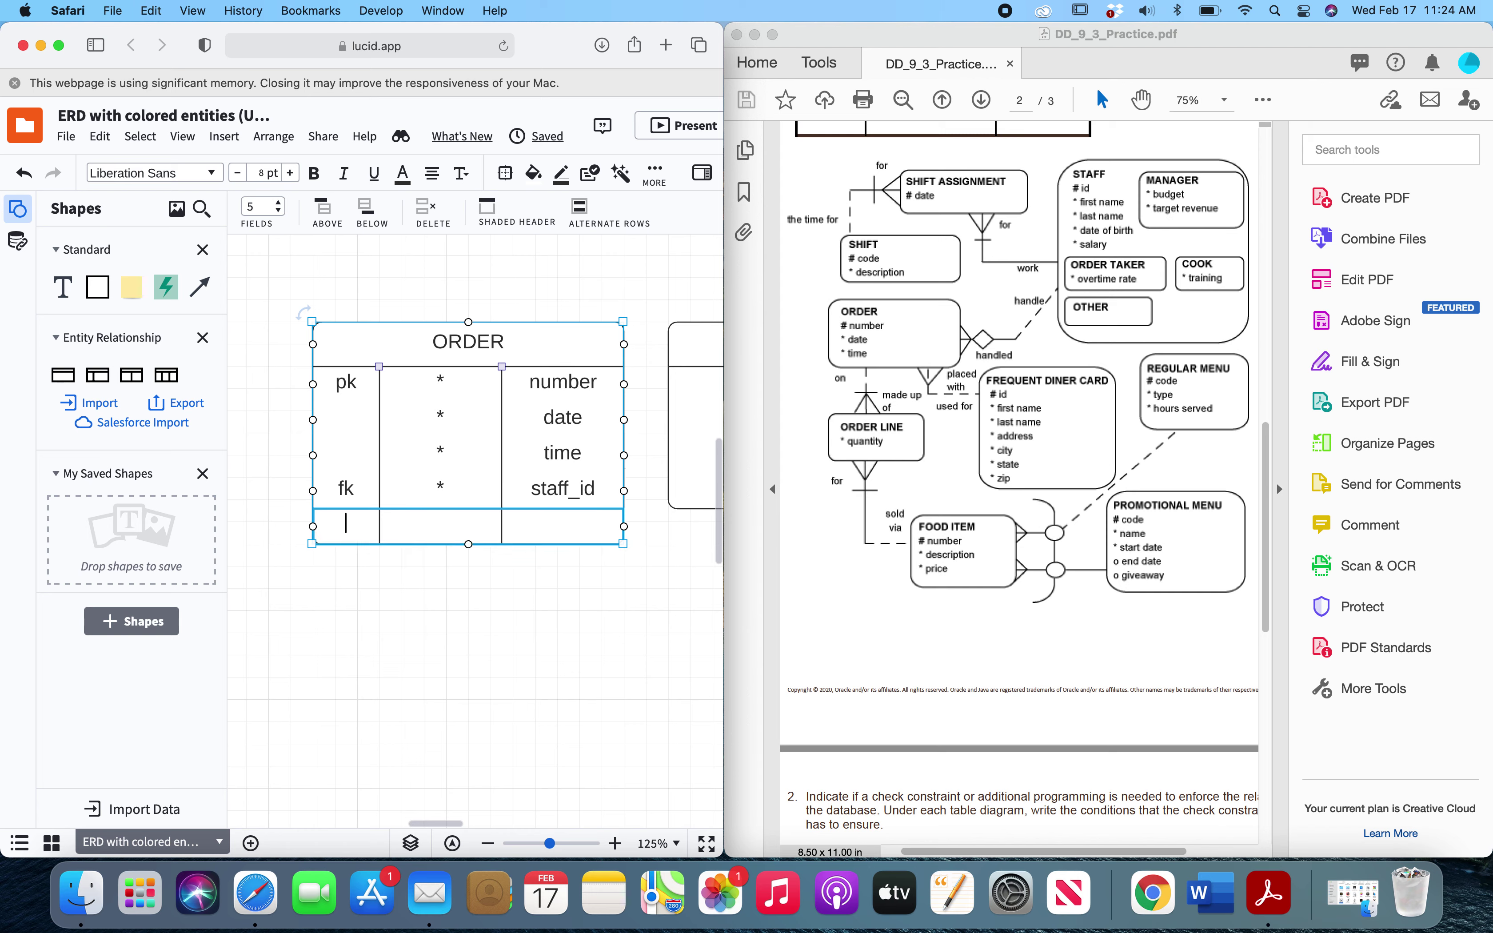
{"action": "type", "text": "fk"}
{"action": "key", "text": "Tab"}
{"action": "type", "text": "o"}
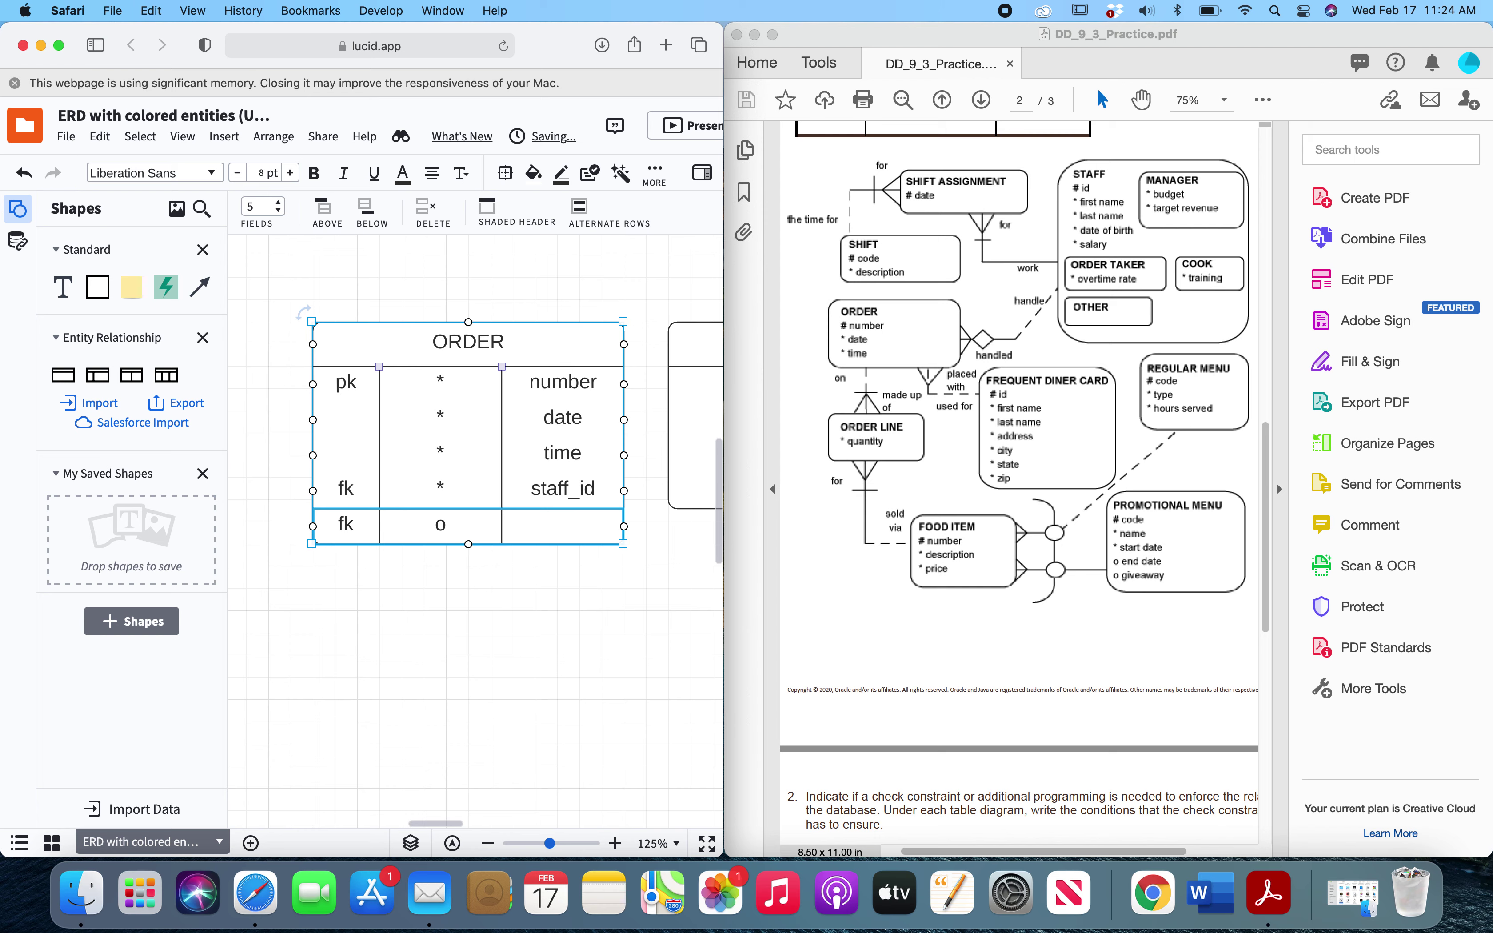
{"action": "type", "text": "fr"}
{"action": "key", "text": "Tab"}
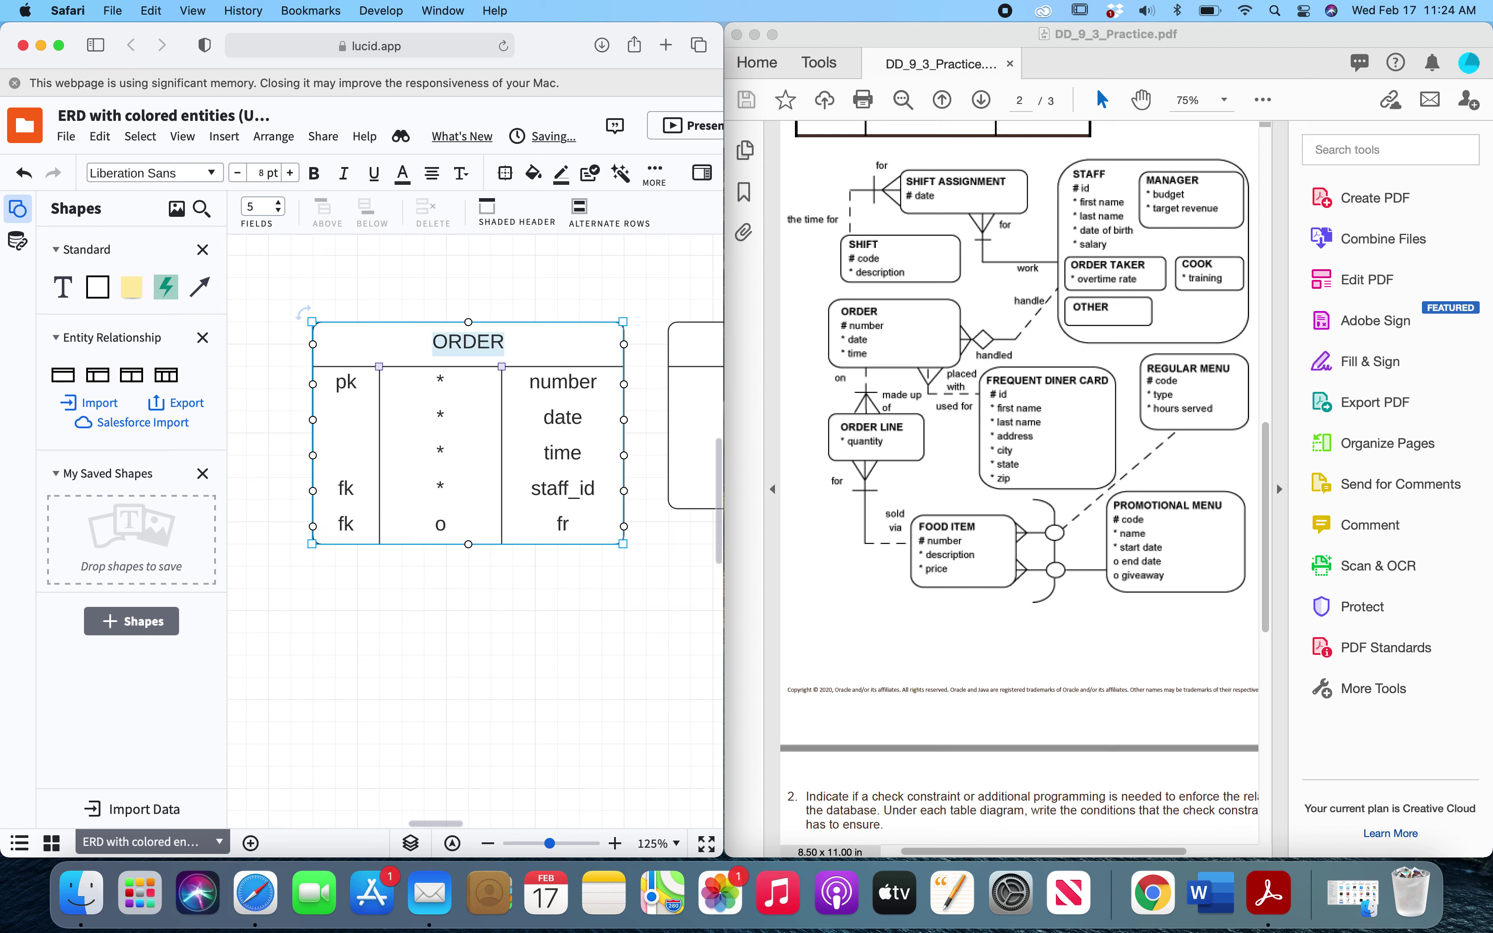
{"action": "double_click", "coordinate": [576, 525]}
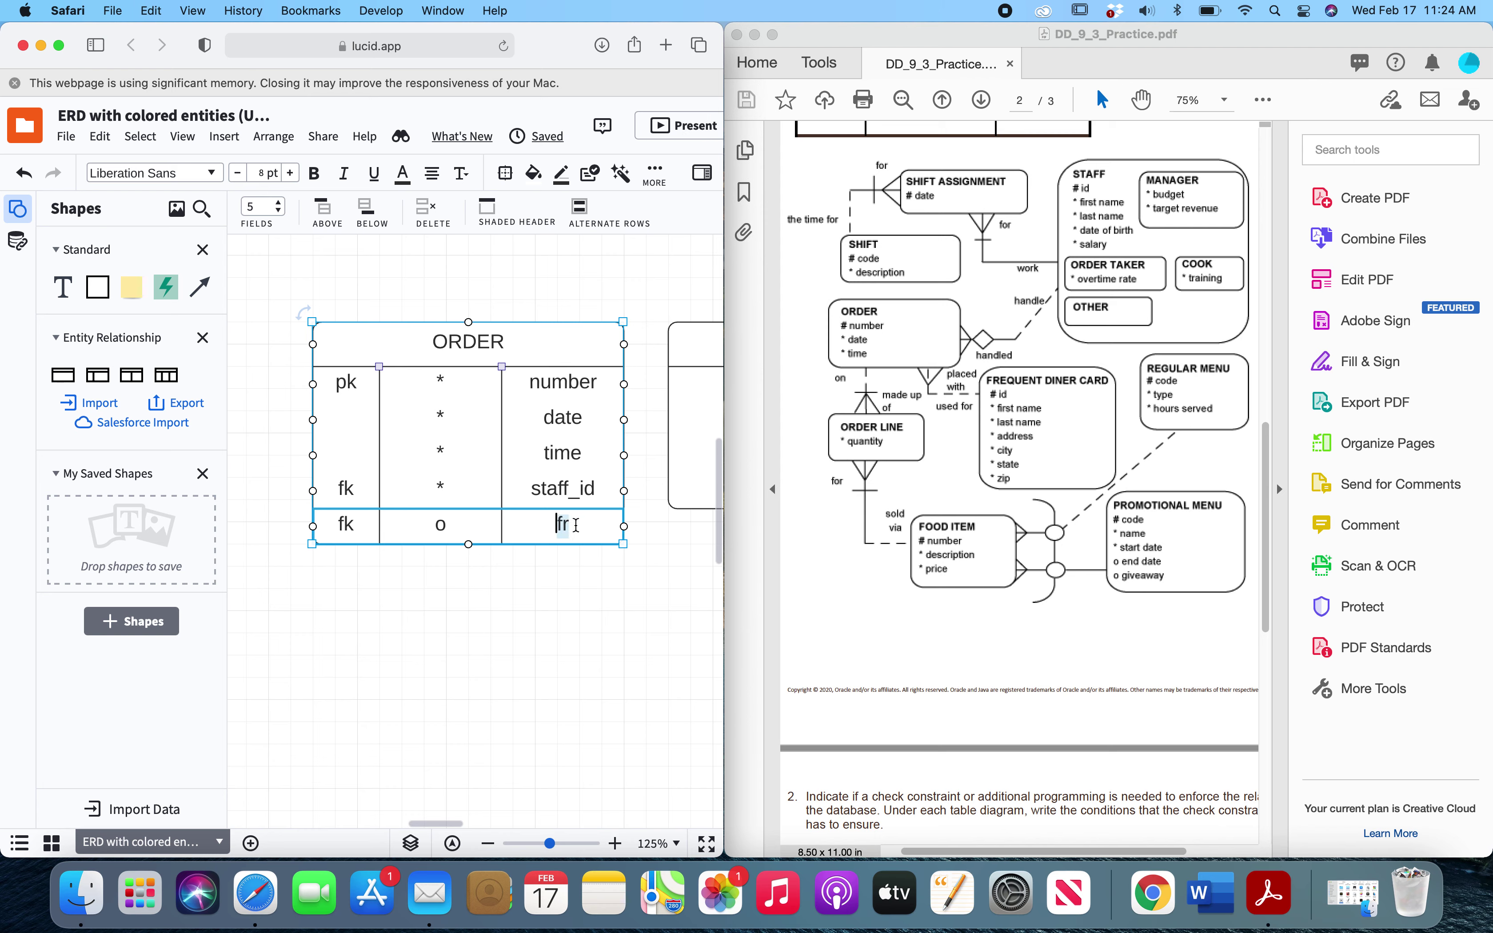
{"action": "type", "text": "q"}
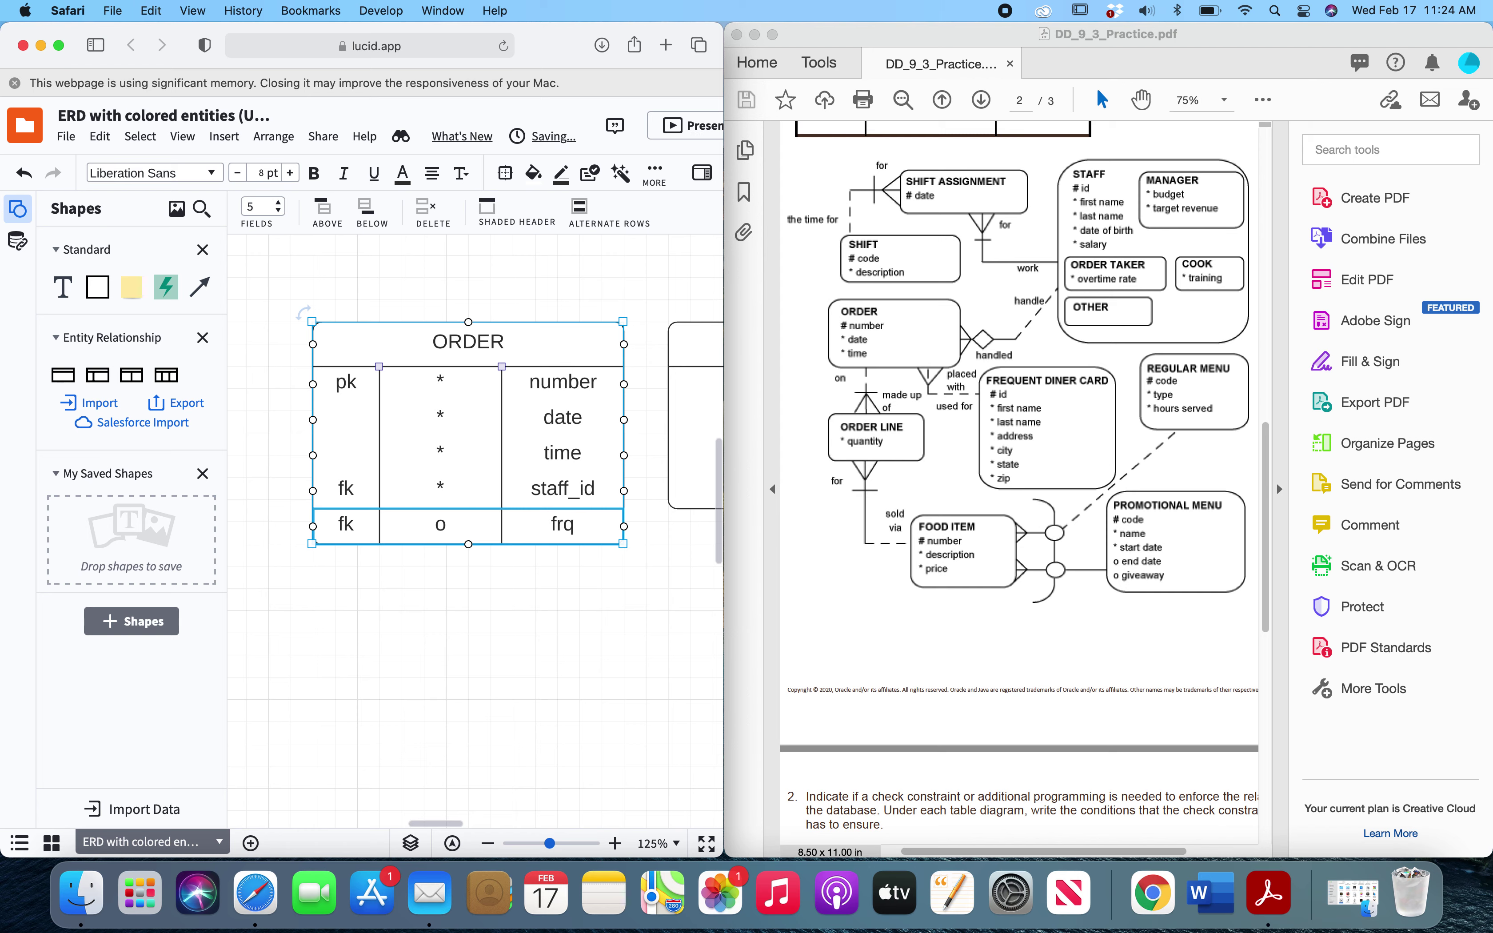
{"action": "type", "text": "_din_id"}
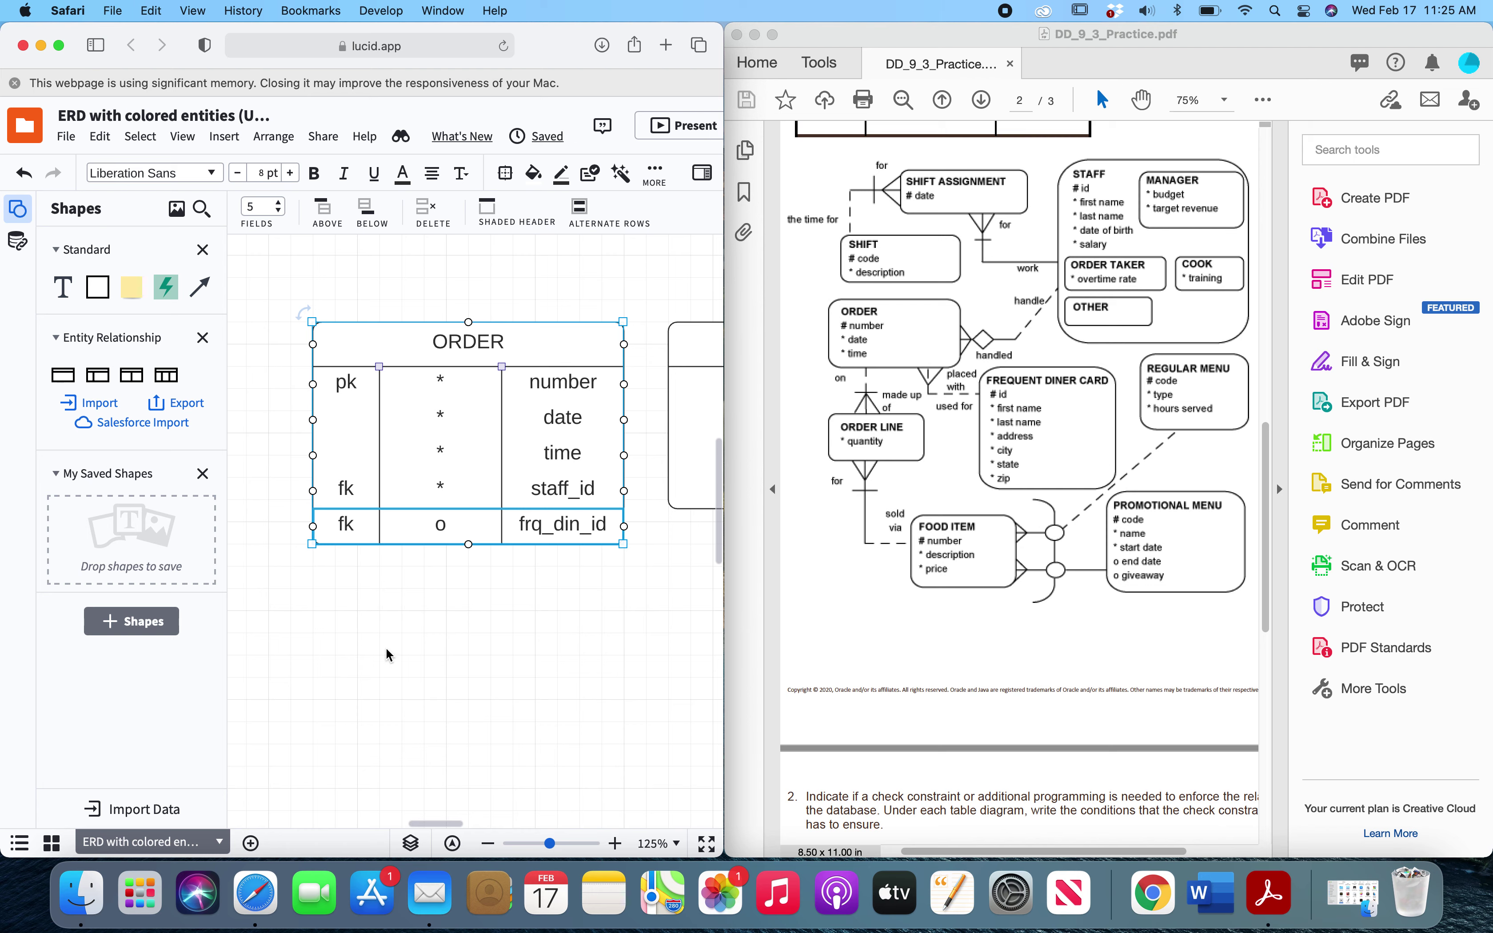
Fill the first row of the ORDER_LINE table with optionality * and column name quantity, leaving the key type blank
{"action": "scroll", "coordinate": [388, 654], "scroll_direction": "right", "scroll_amount": 6}
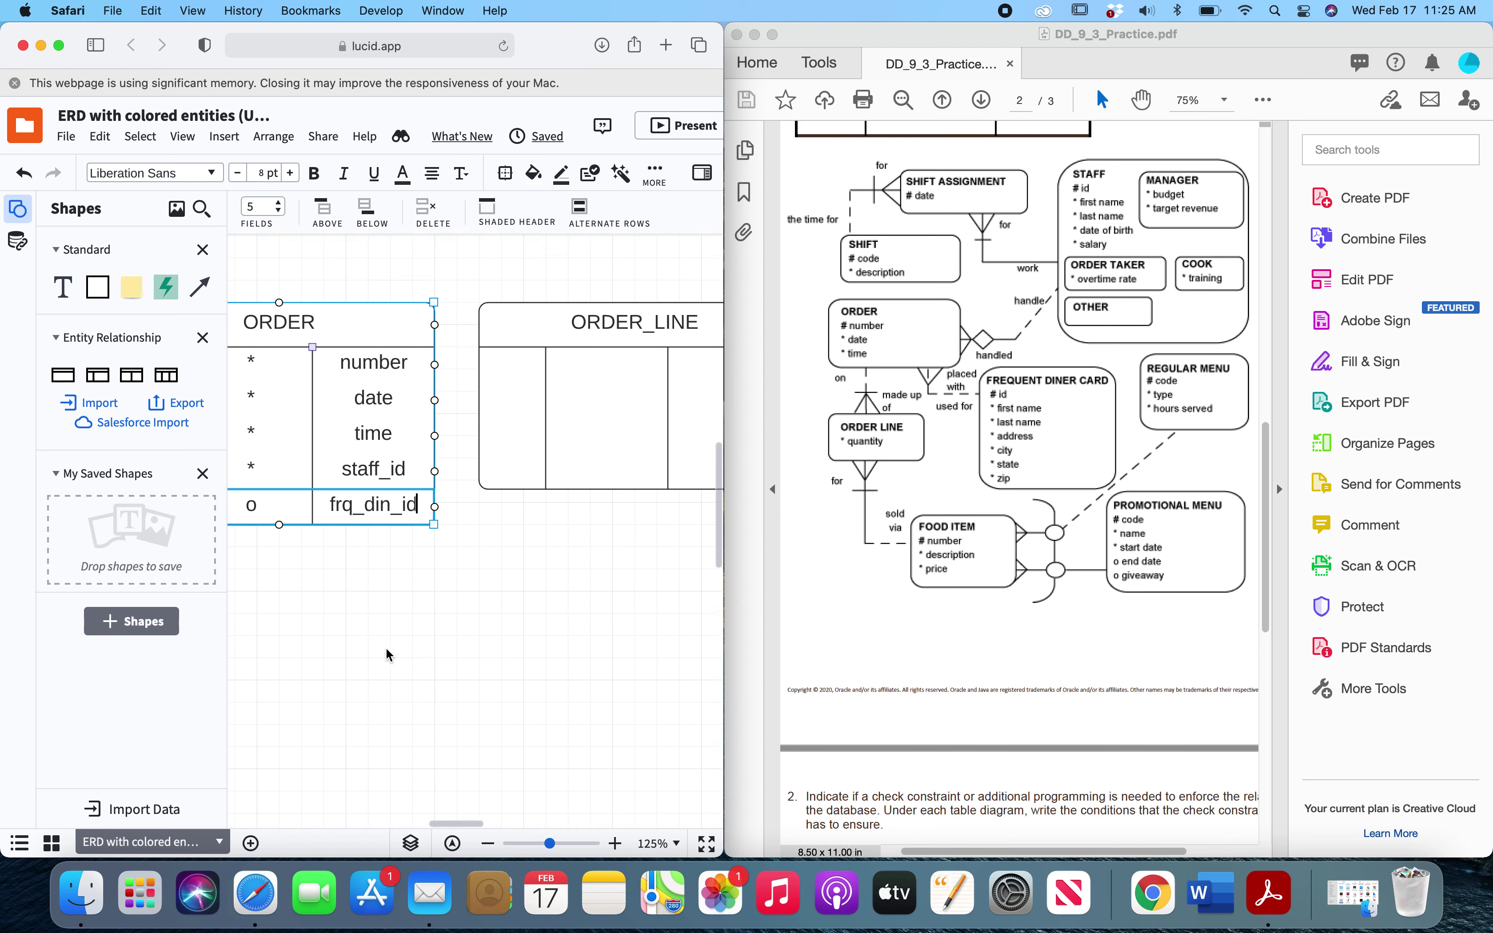
{"action": "scroll", "coordinate": [387, 654], "scroll_direction": "right", "scroll_amount": 5}
{"action": "scroll", "coordinate": [387, 654], "scroll_direction": "up", "scroll_amount": 2}
{"action": "double_click", "coordinate": [375, 430]}
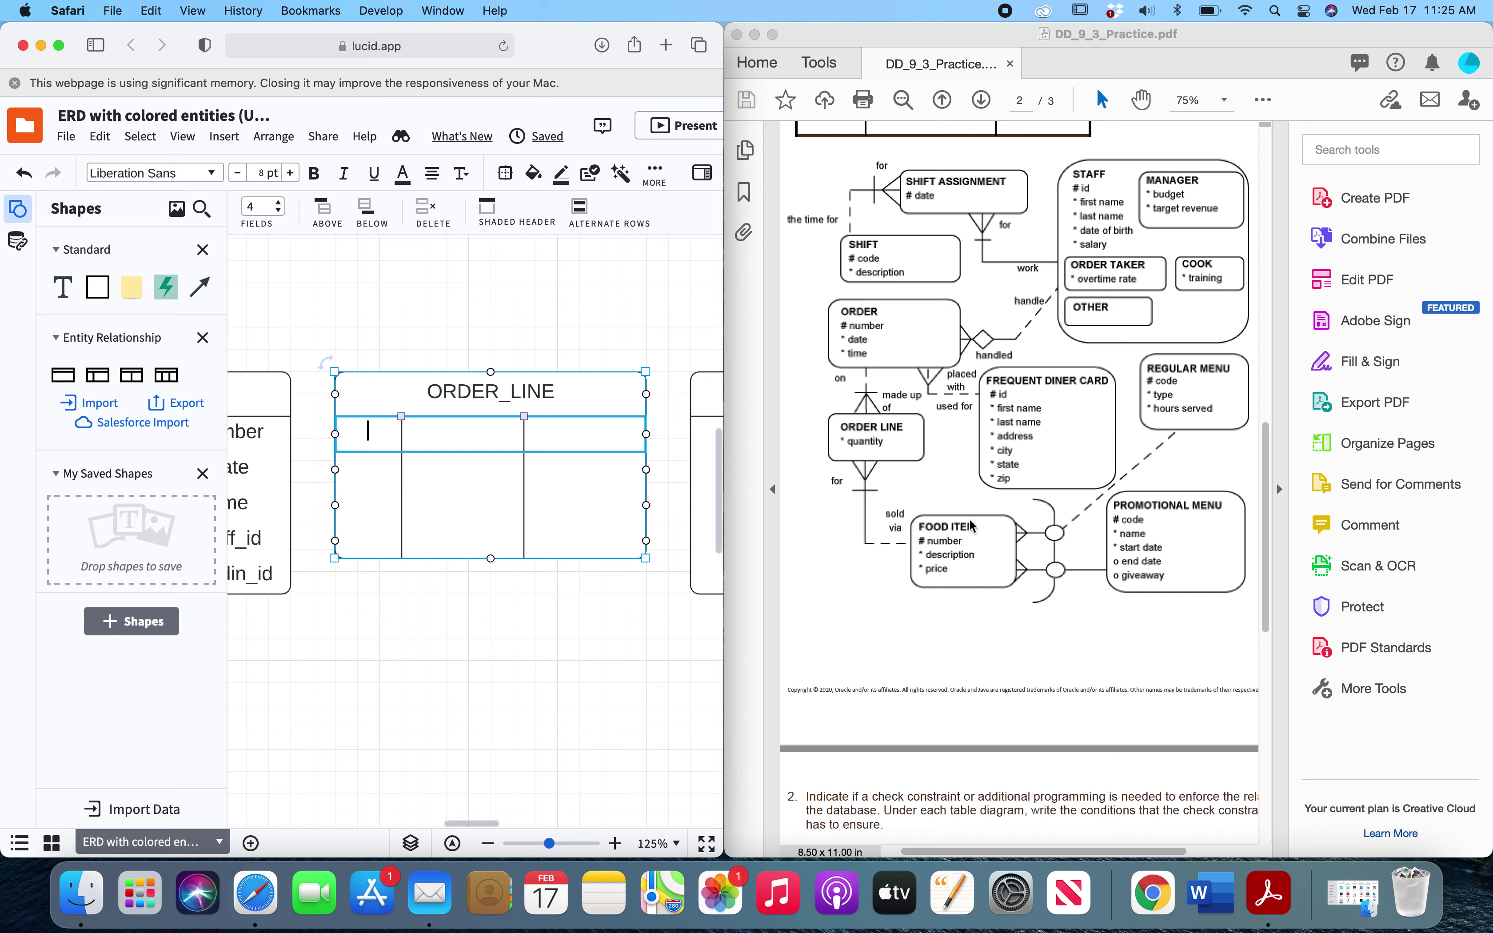
{"action": "type", "text": "*"}
{"action": "key", "text": "Tab"}
{"action": "type", "text": "quantity"}
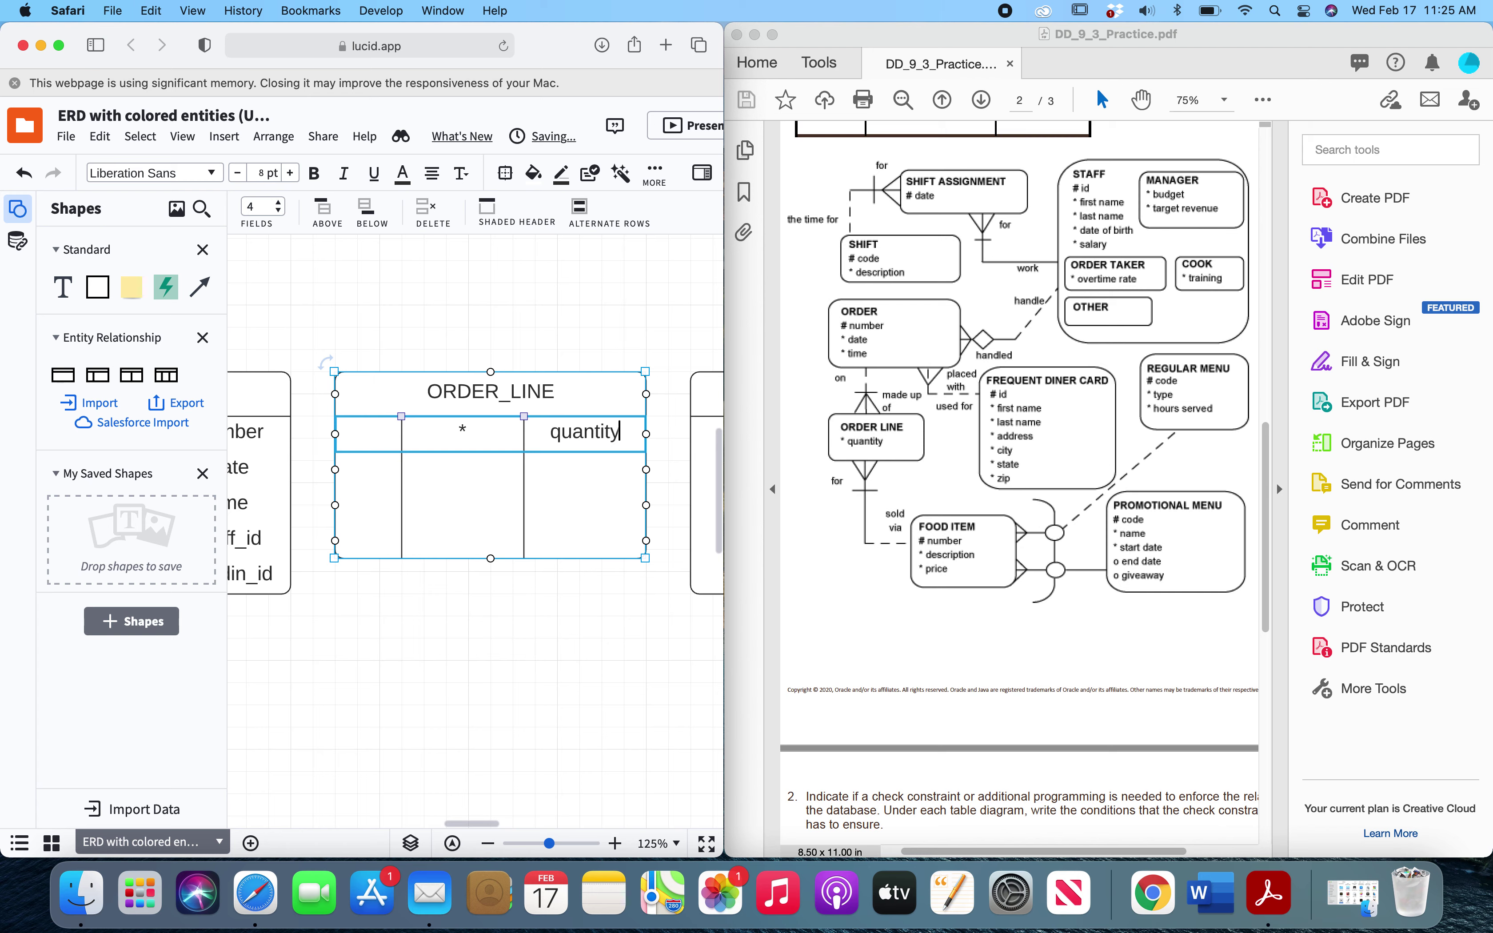
Fill the second row of the ORDER_LINE table with key type pk, fk, optionality * and column name order_num
{"action": "key", "text": "Tab"}
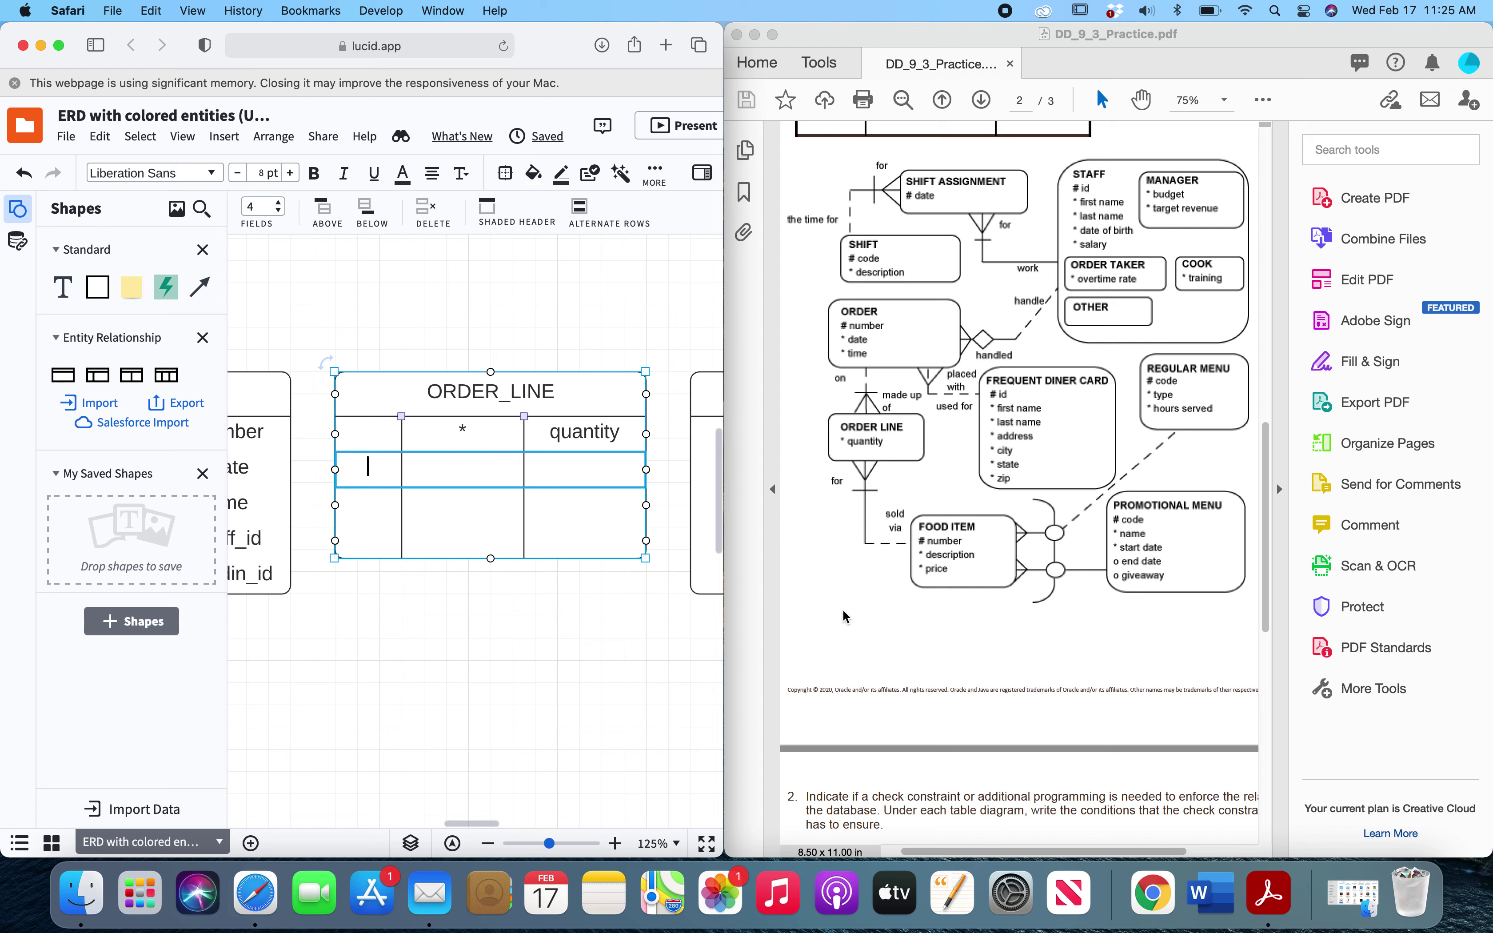
{"action": "type", "text": "pk,"}
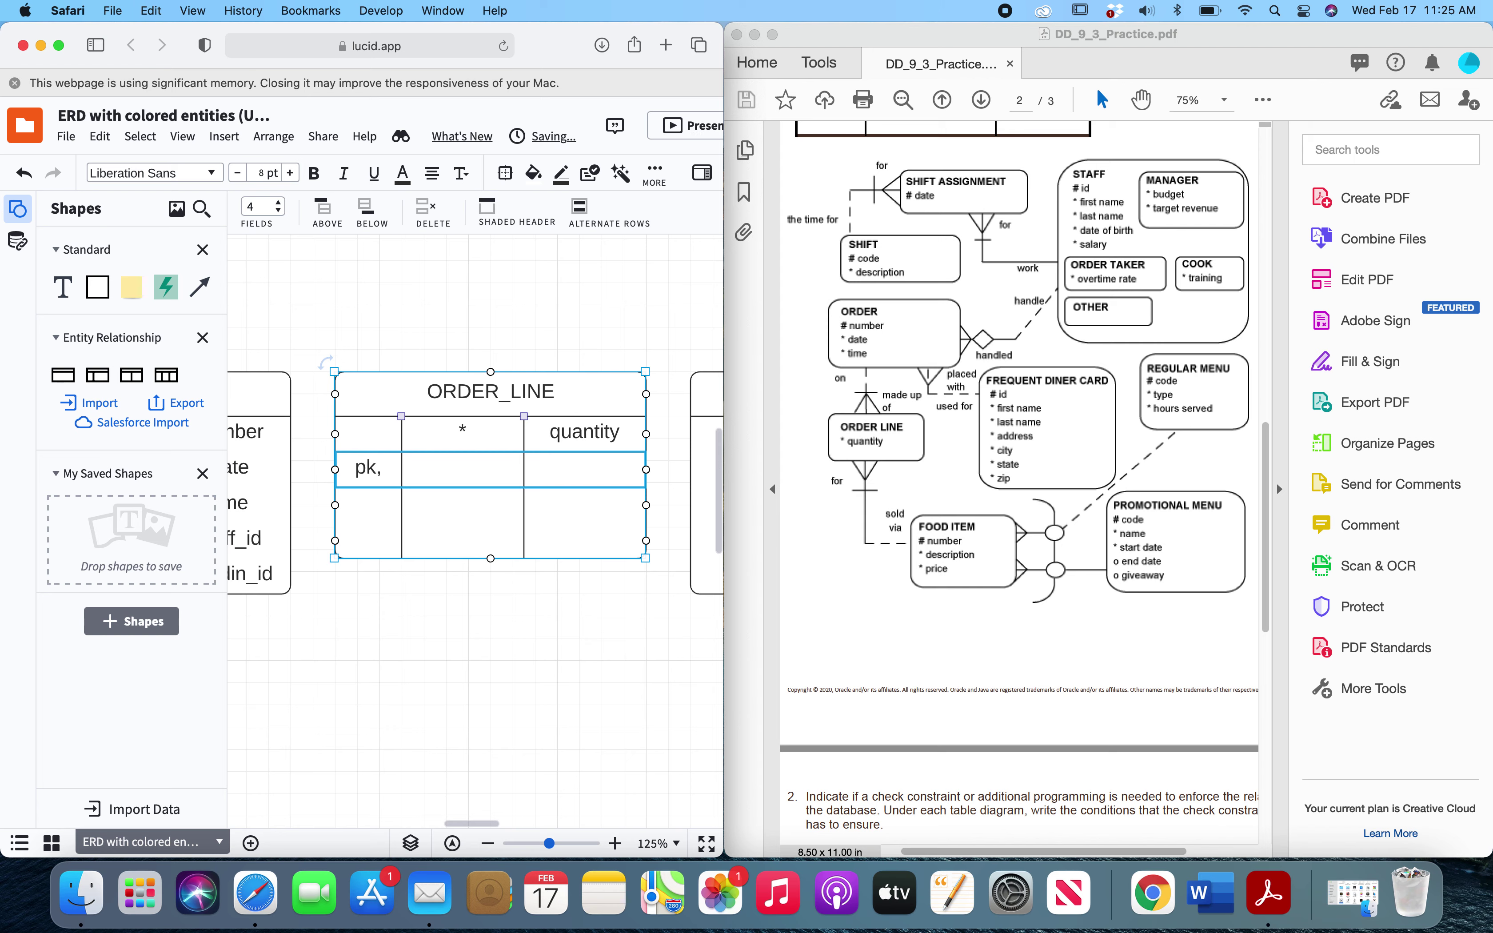
{"action": "type", "text": " fk"}
{"action": "key", "text": "Tab"}
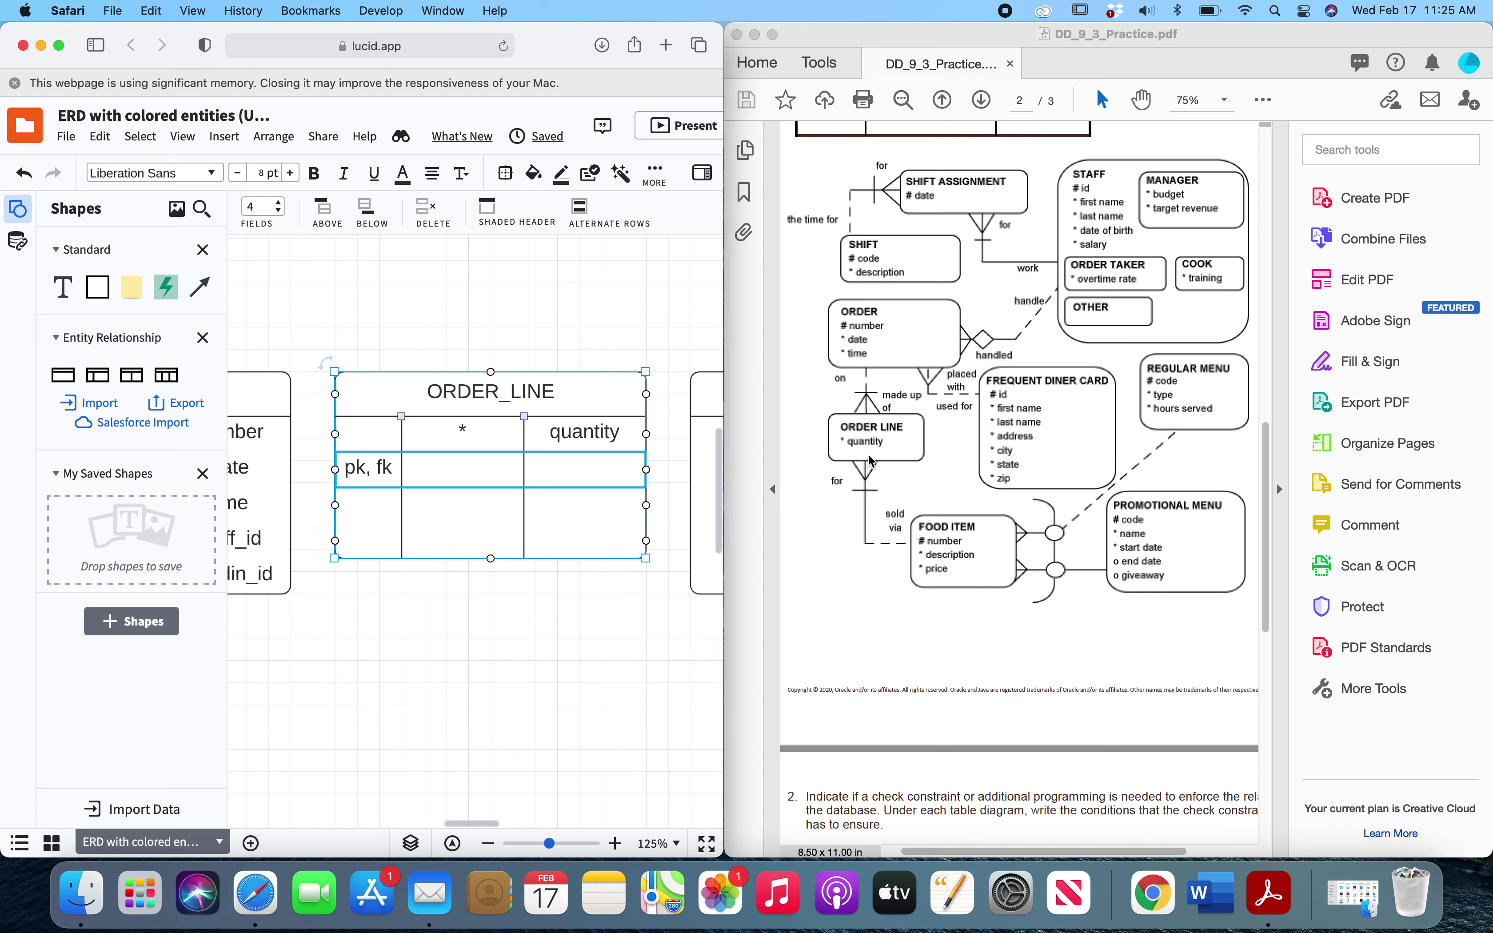
{"action": "type", "text": "*"}
{"action": "key", "text": "Tab"}
{"action": "type", "text": "order_num"}
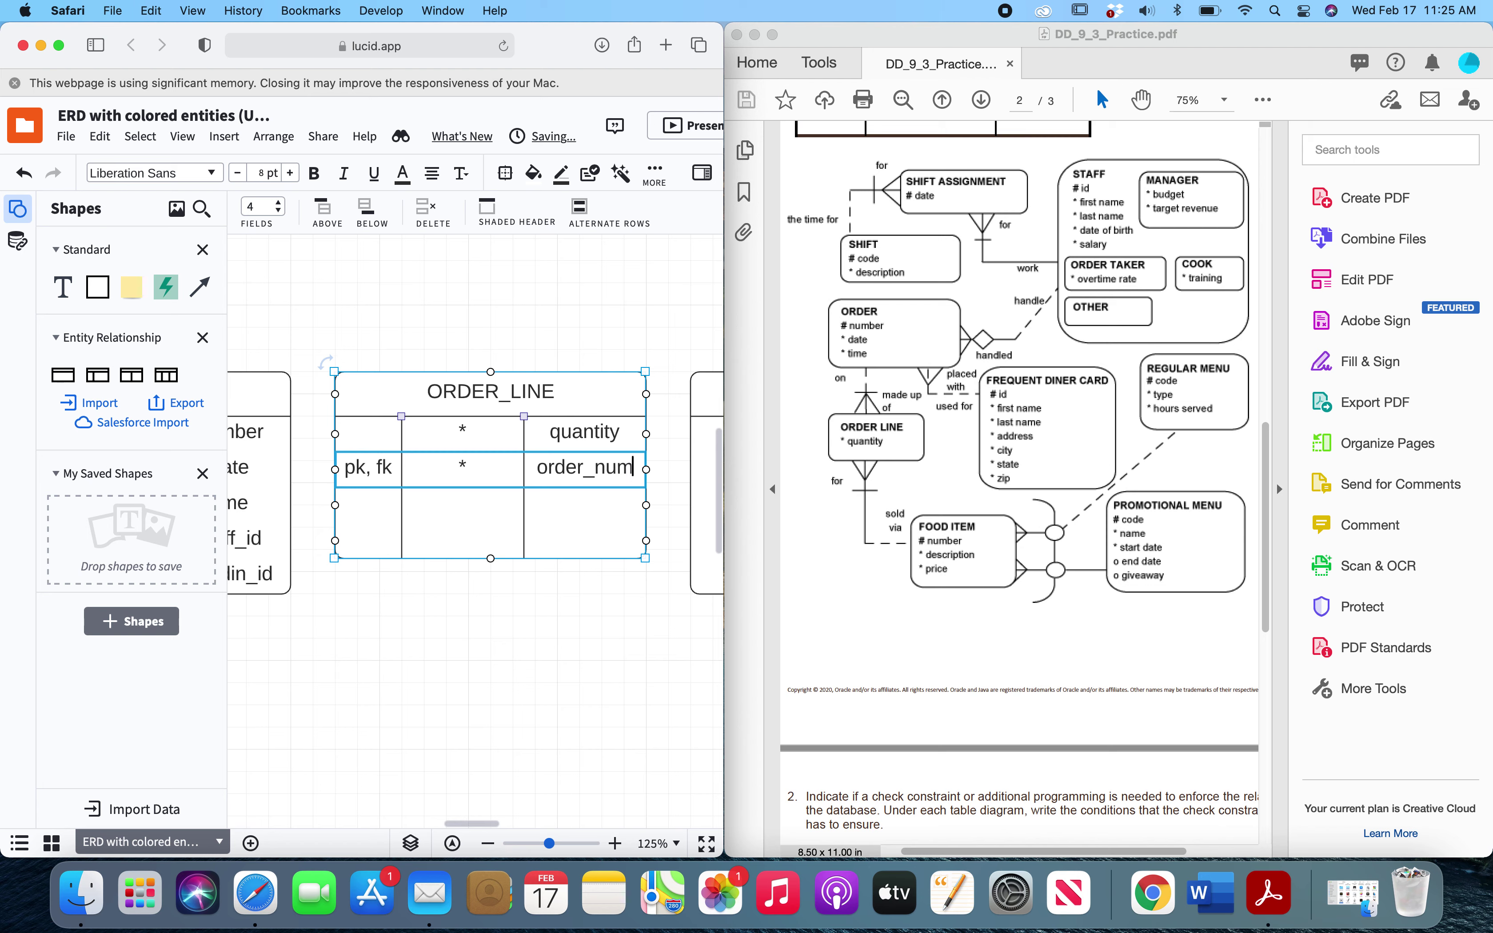
Fill the third row of the ORDER_LINE table with key type pk, fk, optionality * and column name food_num
{"action": "key", "text": "Tab"}
{"action": "type", "text": "p"}
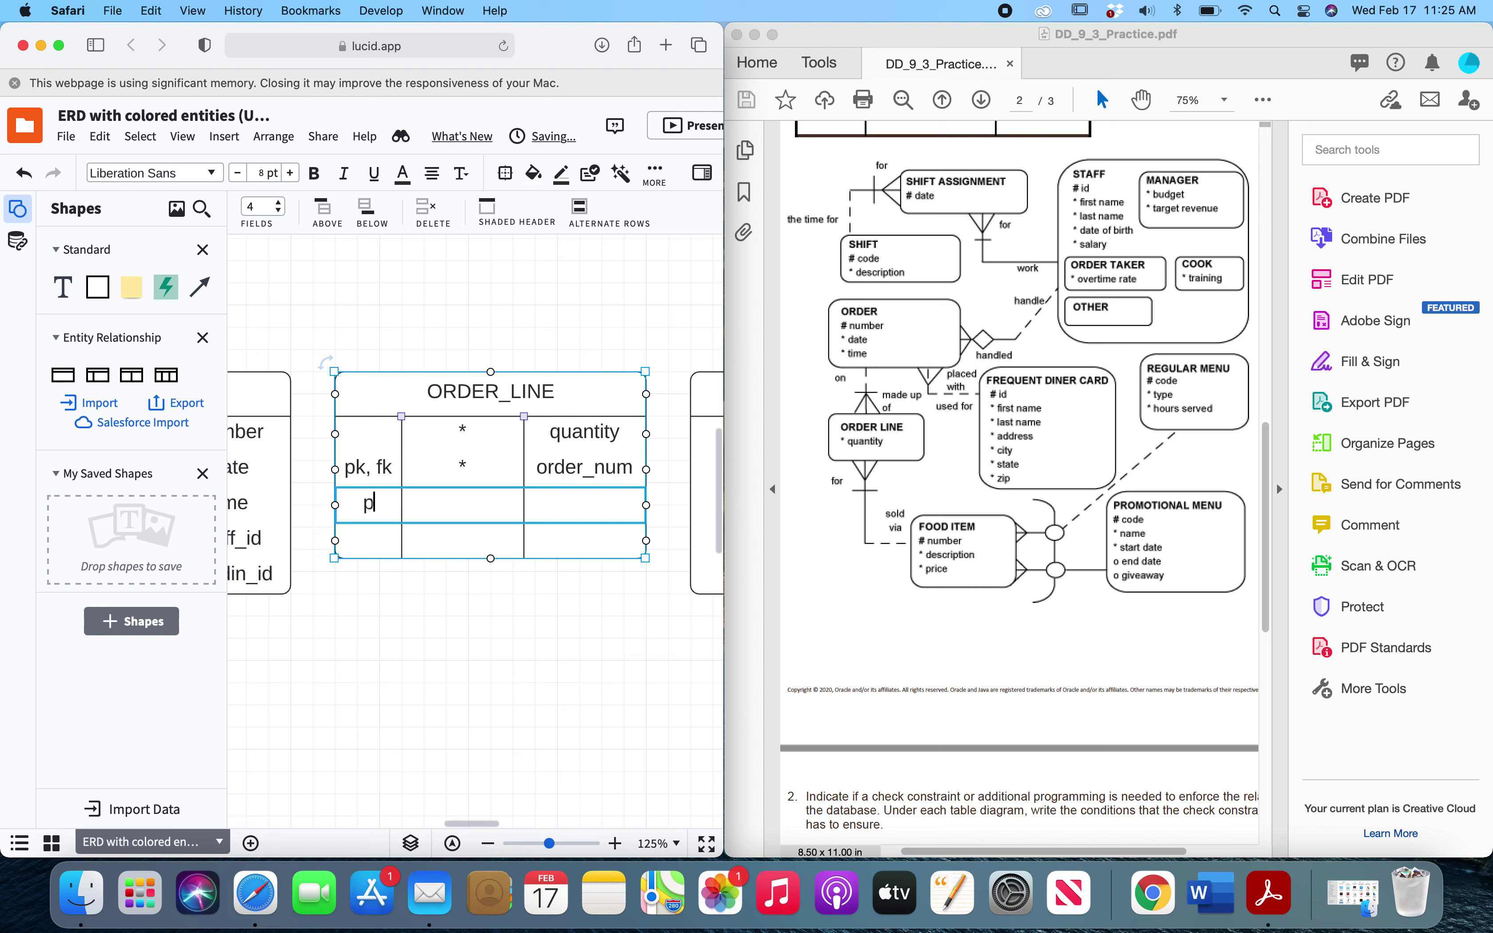
{"action": "type", "text": "k, fk"}
{"action": "key", "text": "Tab"}
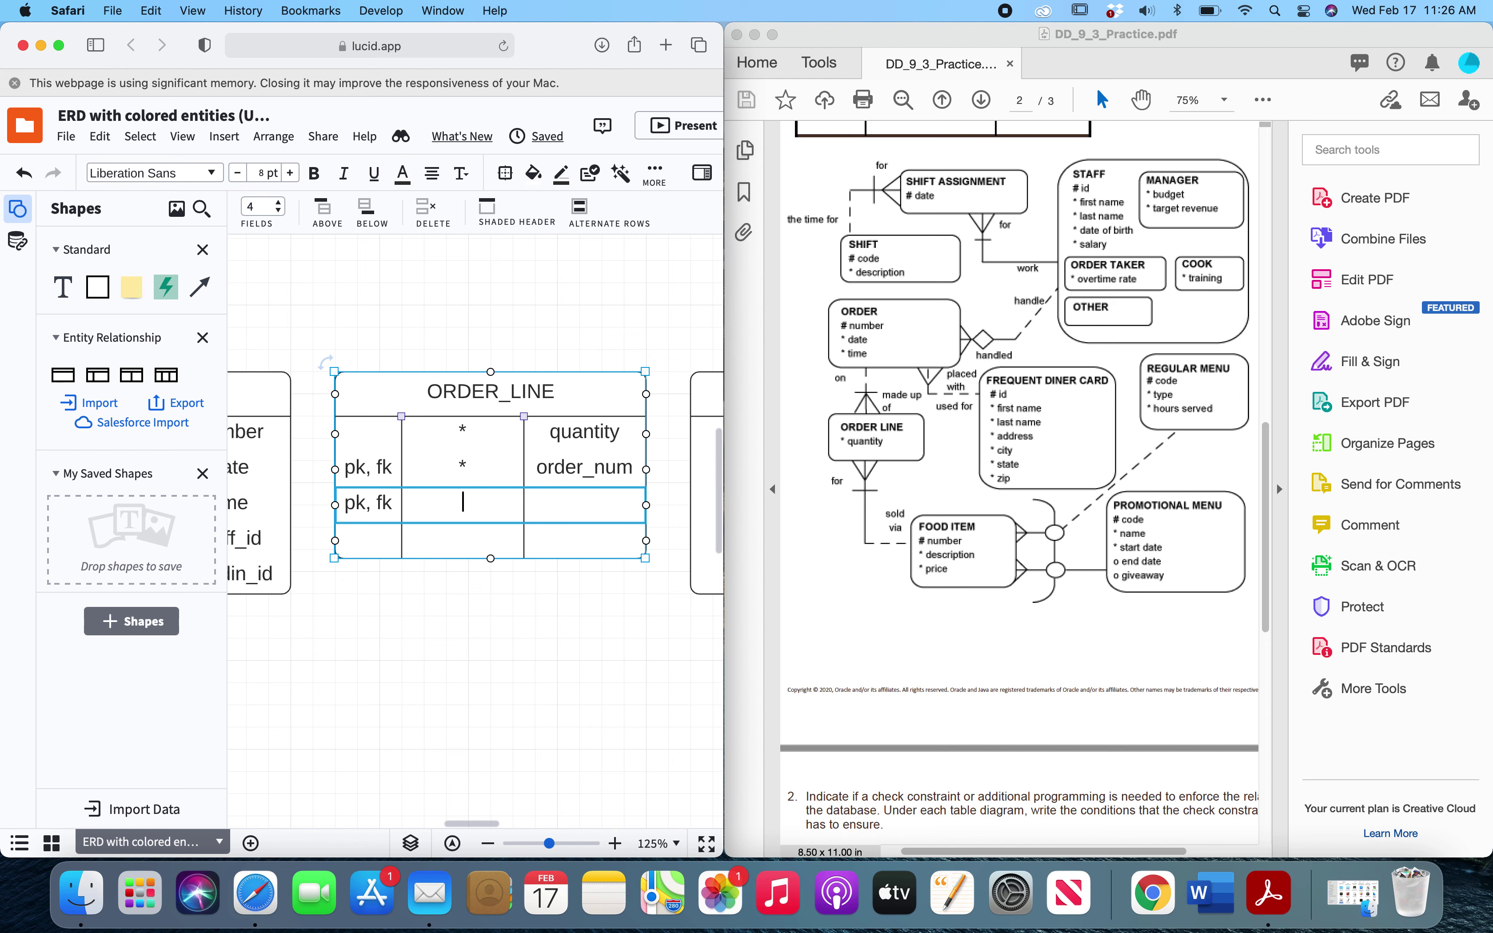
{"action": "type", "text": "*"}
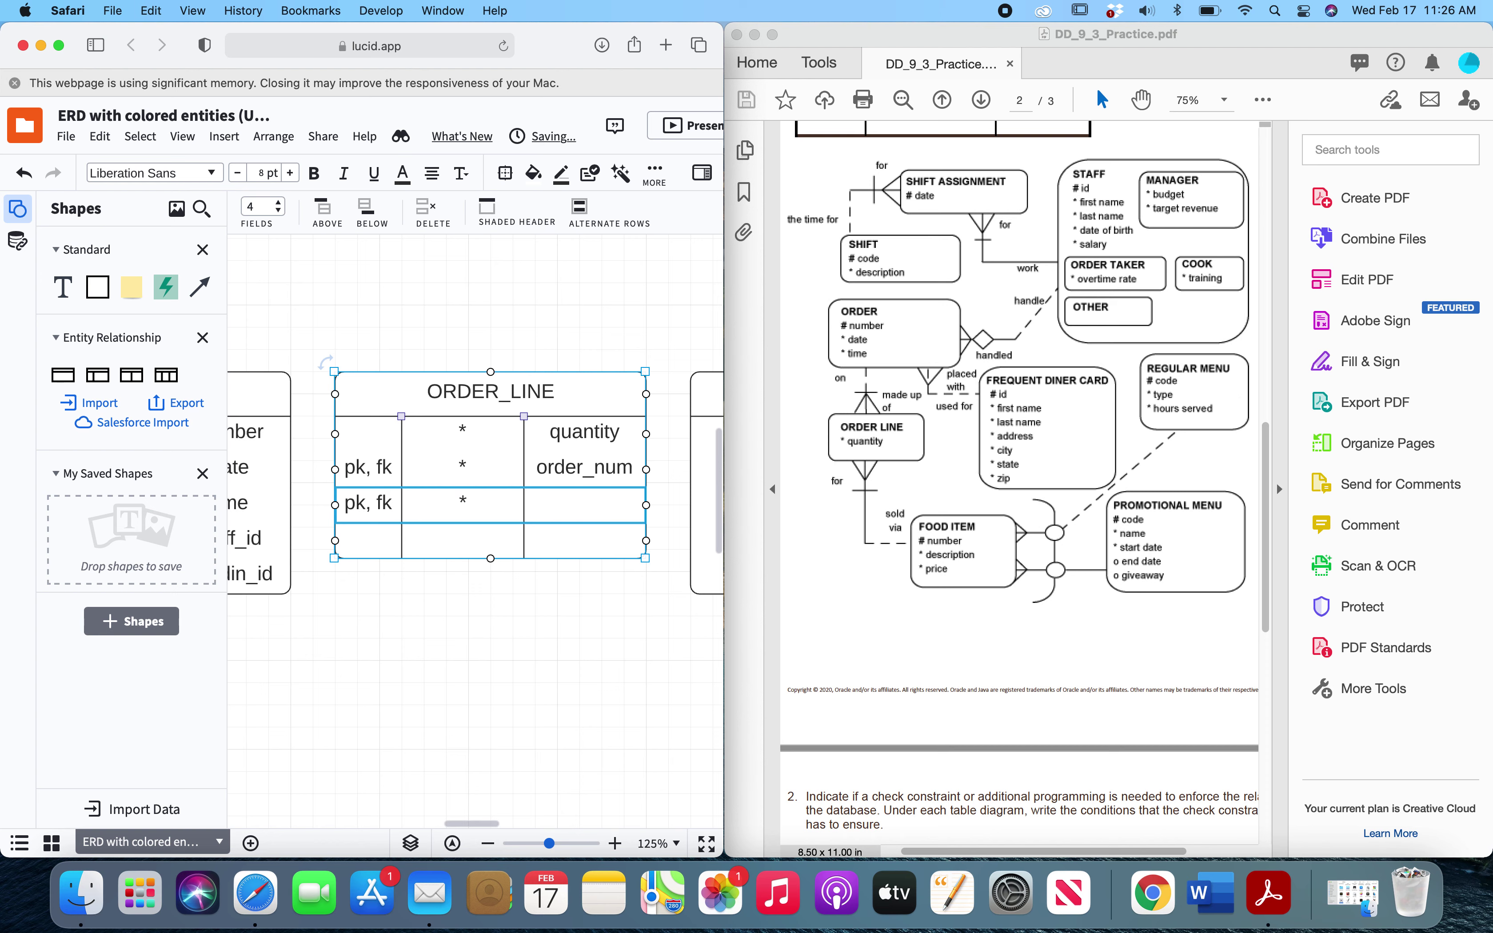
{"action": "type", "text": "food_num"}
{"action": "left_click", "coordinate": [528, 609]}
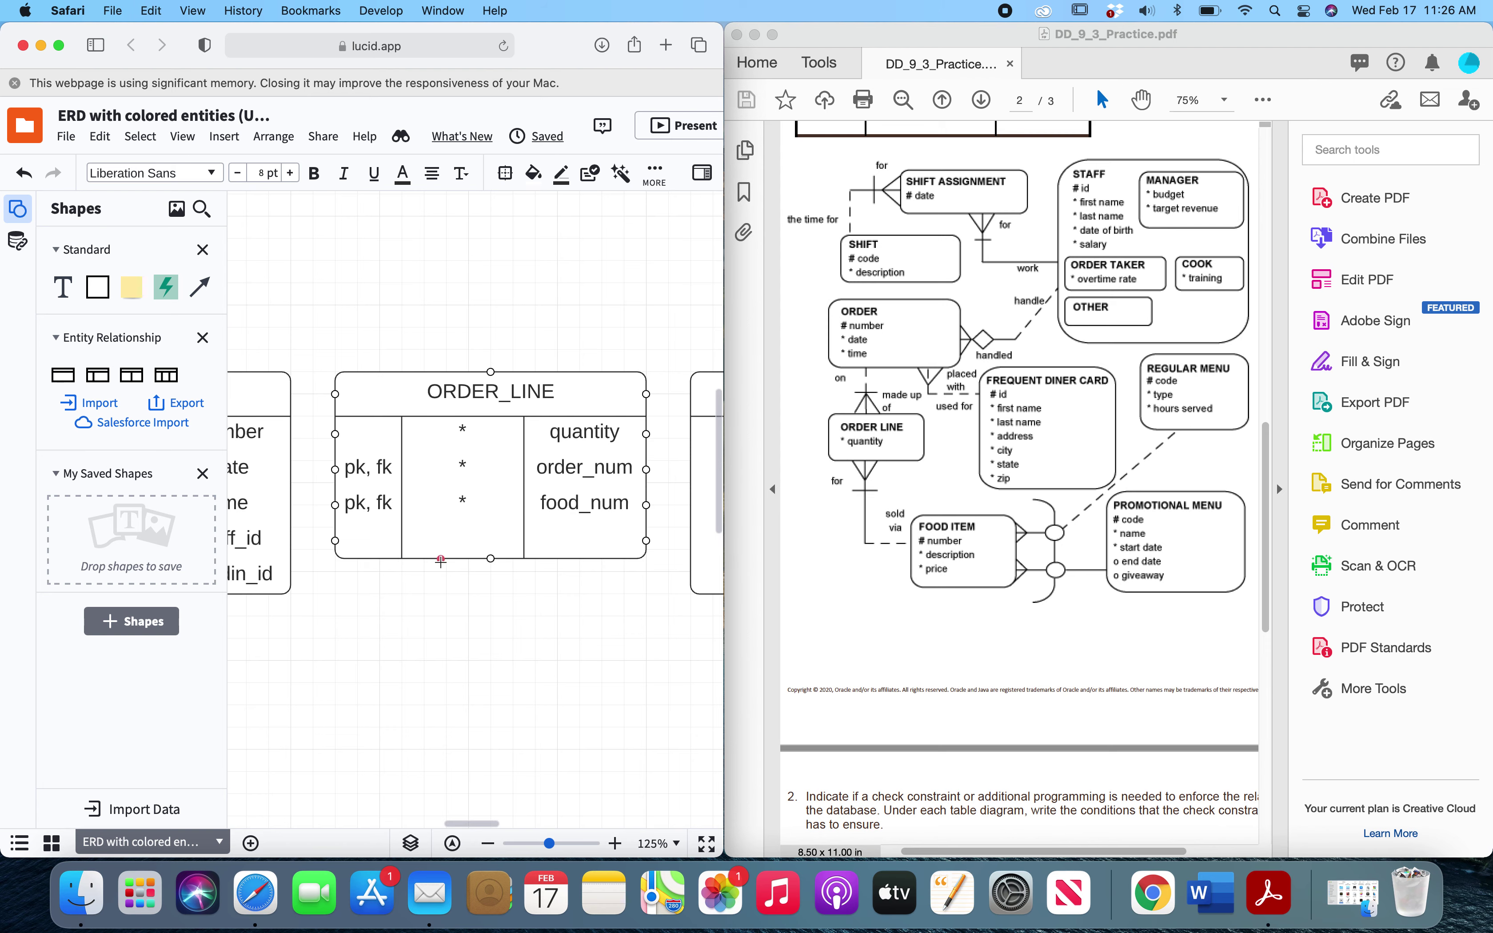
{"action": "left_click", "coordinate": [521, 607]}
Fill the first row of the FOOD_ITEM table with key type pk, optionality * and column name number
{"action": "left_click", "coordinate": [715, 561]}
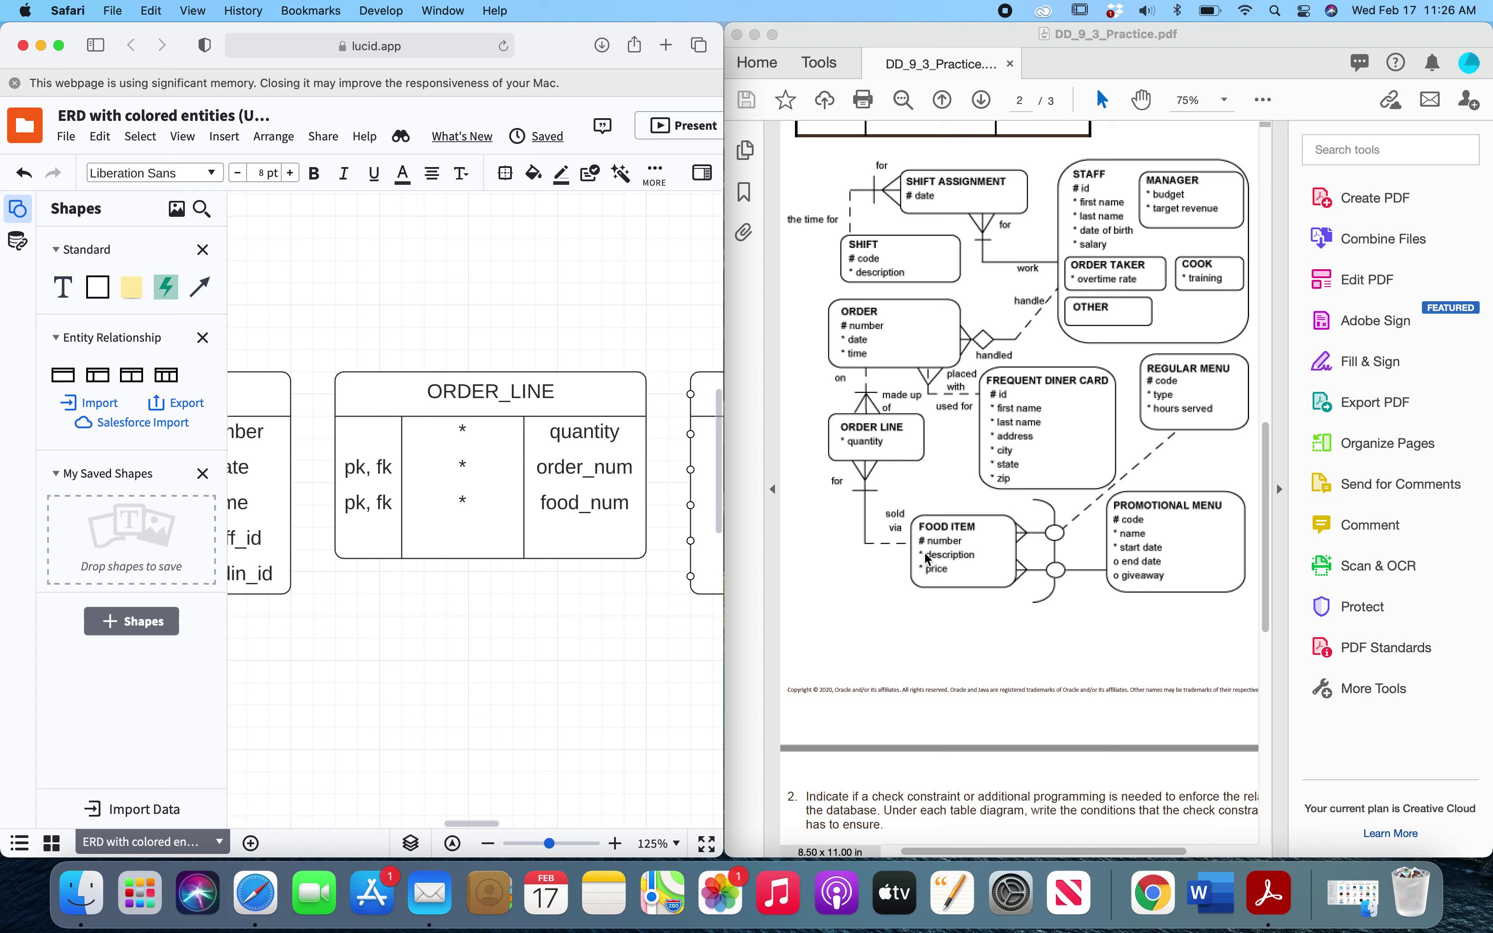
{"action": "left_click", "coordinate": [559, 678]}
{"action": "scroll", "coordinate": [559, 679], "scroll_direction": "right", "scroll_amount": 1}
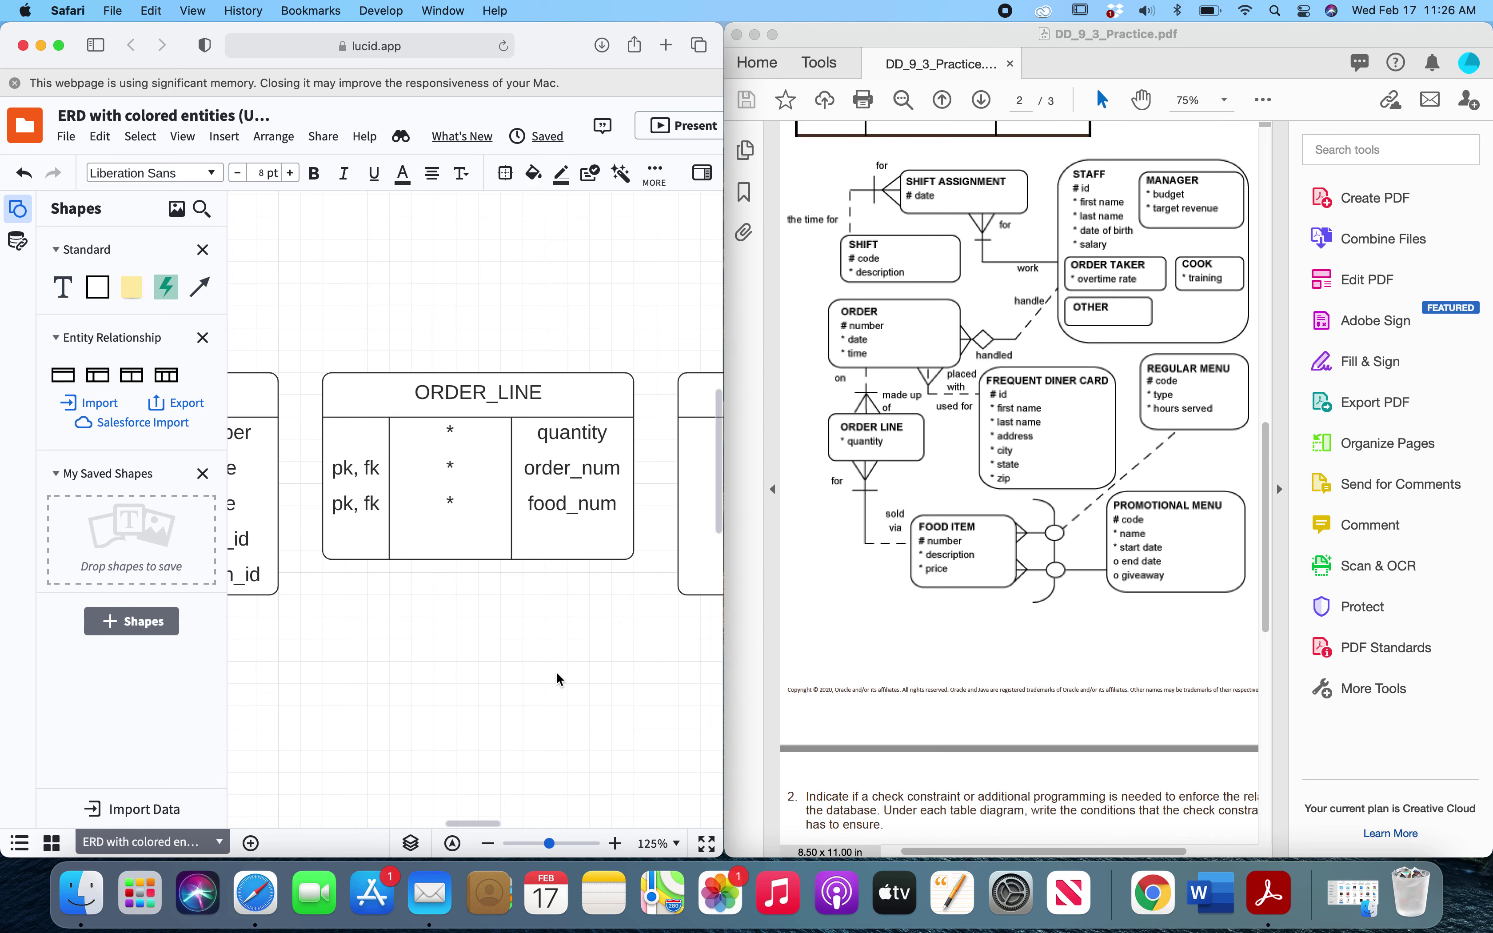
{"action": "scroll", "coordinate": [559, 679], "scroll_direction": "right", "scroll_amount": 10}
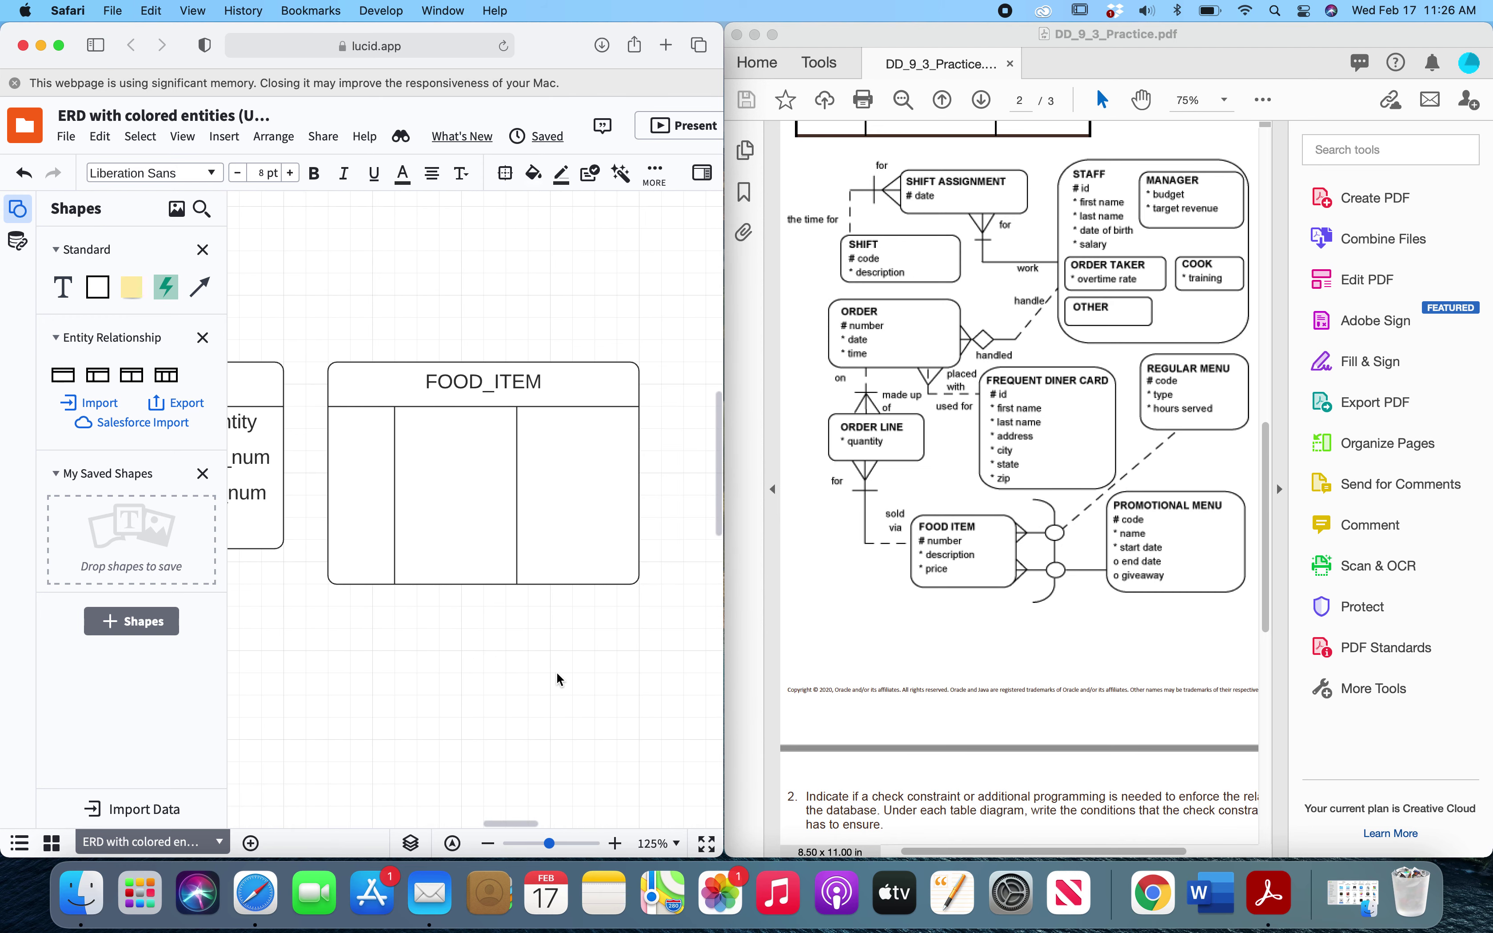
{"action": "left_click", "coordinate": [382, 424]}
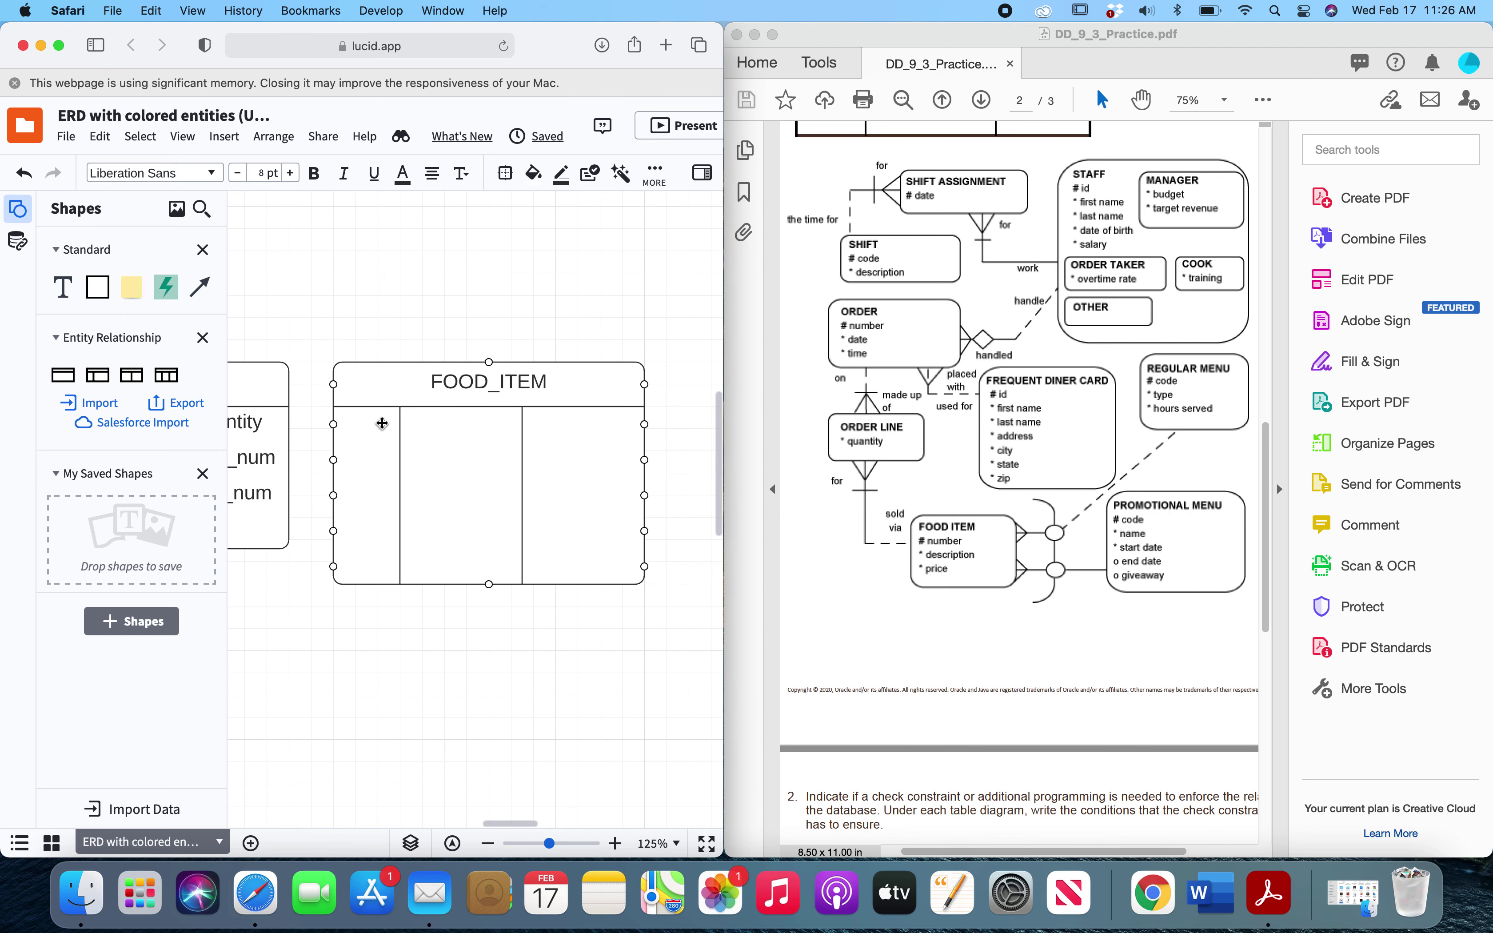
{"action": "double_click", "coordinate": [382, 423]}
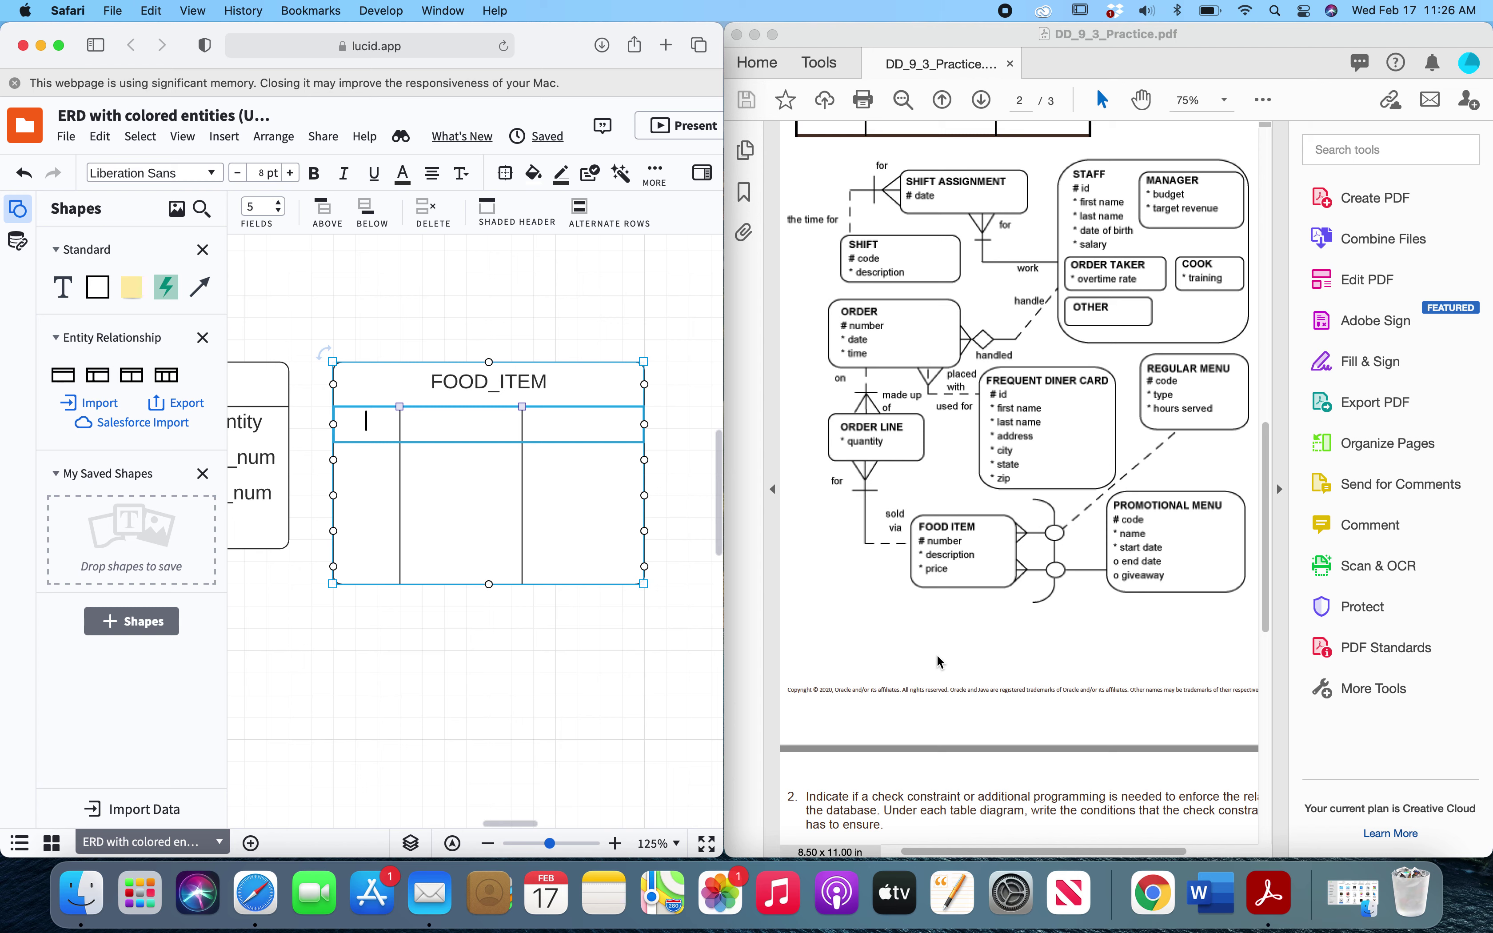
{"action": "type", "text": "pk"}
{"action": "key", "text": "Tab"}
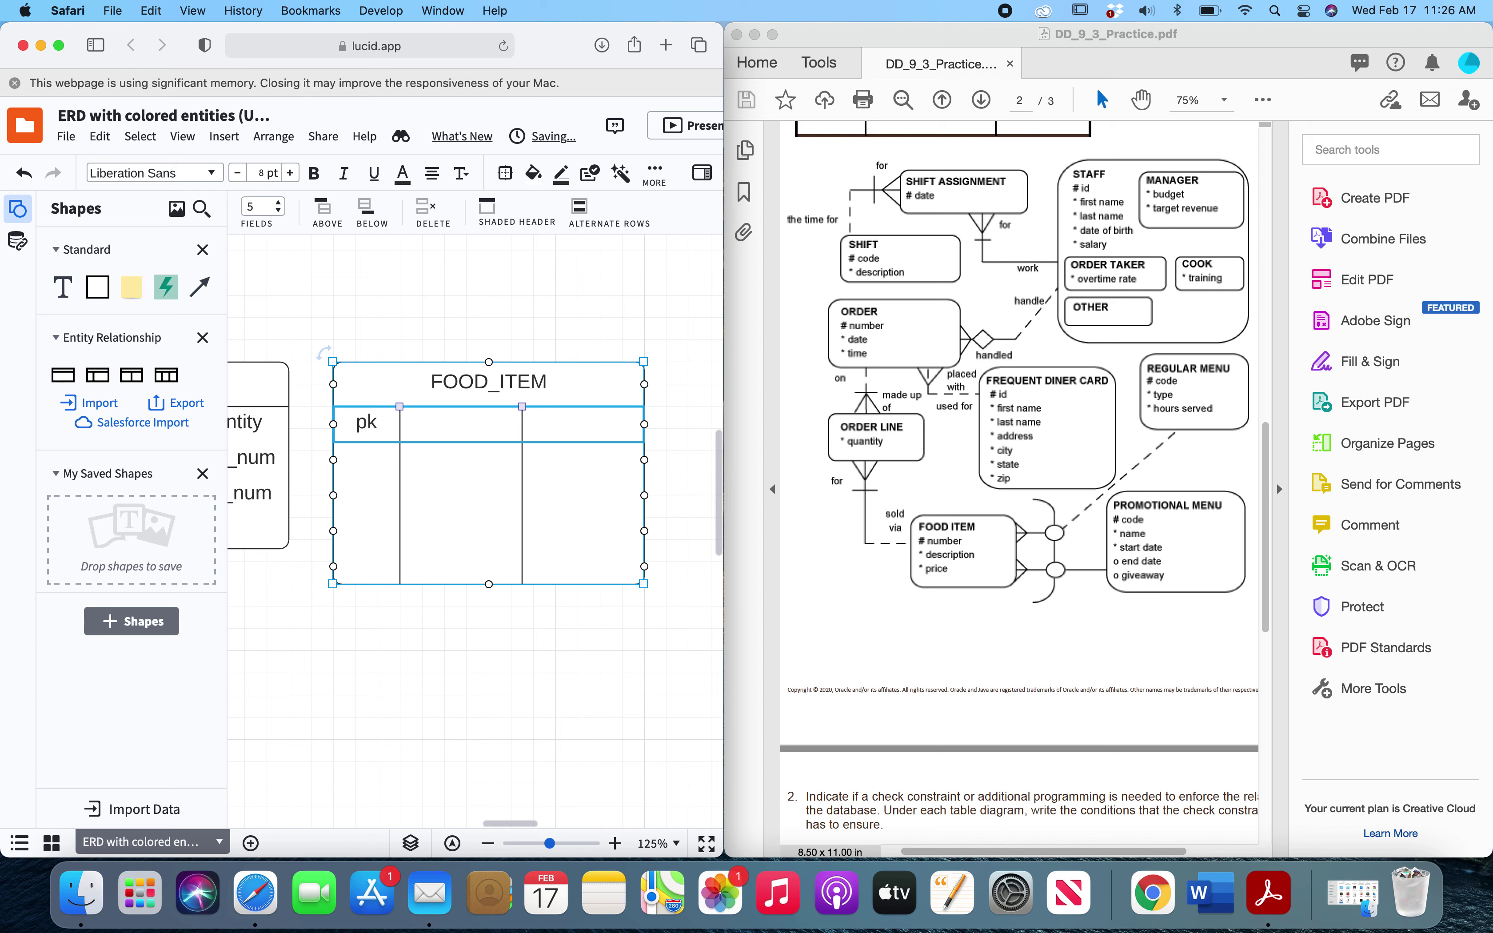
{"action": "type", "text": "*"}
{"action": "key", "text": "Tab"}
{"action": "type", "text": "number"}
Fill the second and third rows of the FOOD_ITEM table with optionality * and column names description and price, leaving the key type blank
{"action": "key", "text": "Tab"}
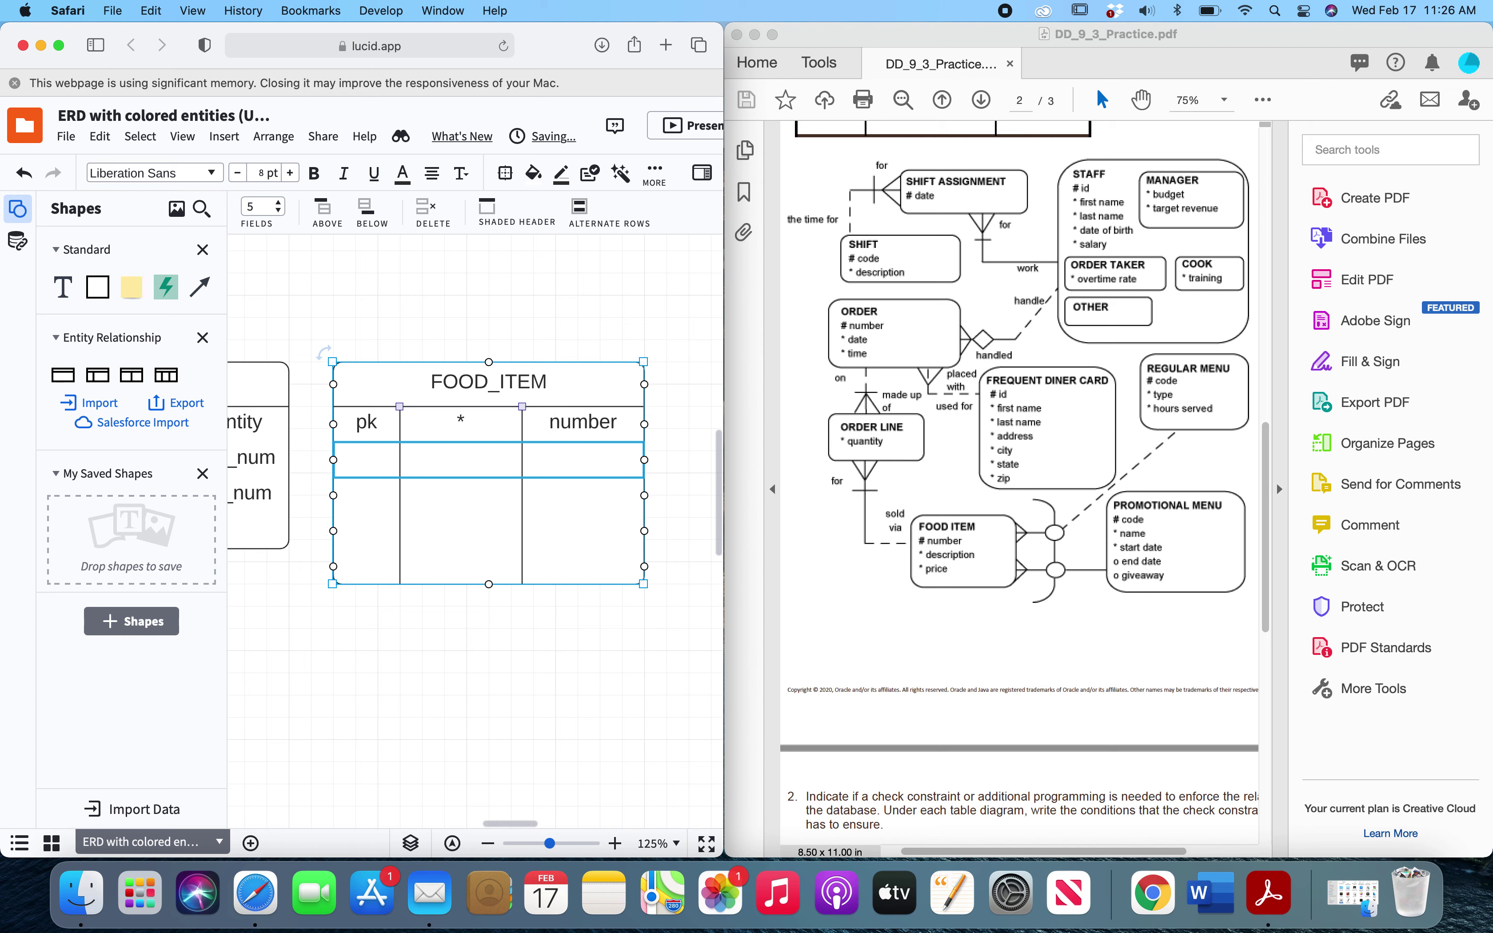
{"action": "type", "text": "*"}
{"action": "type", "text": "description"}
{"action": "key", "text": "Tab"}
{"action": "key", "text": "Tab"}
{"action": "type", "text": "*"}
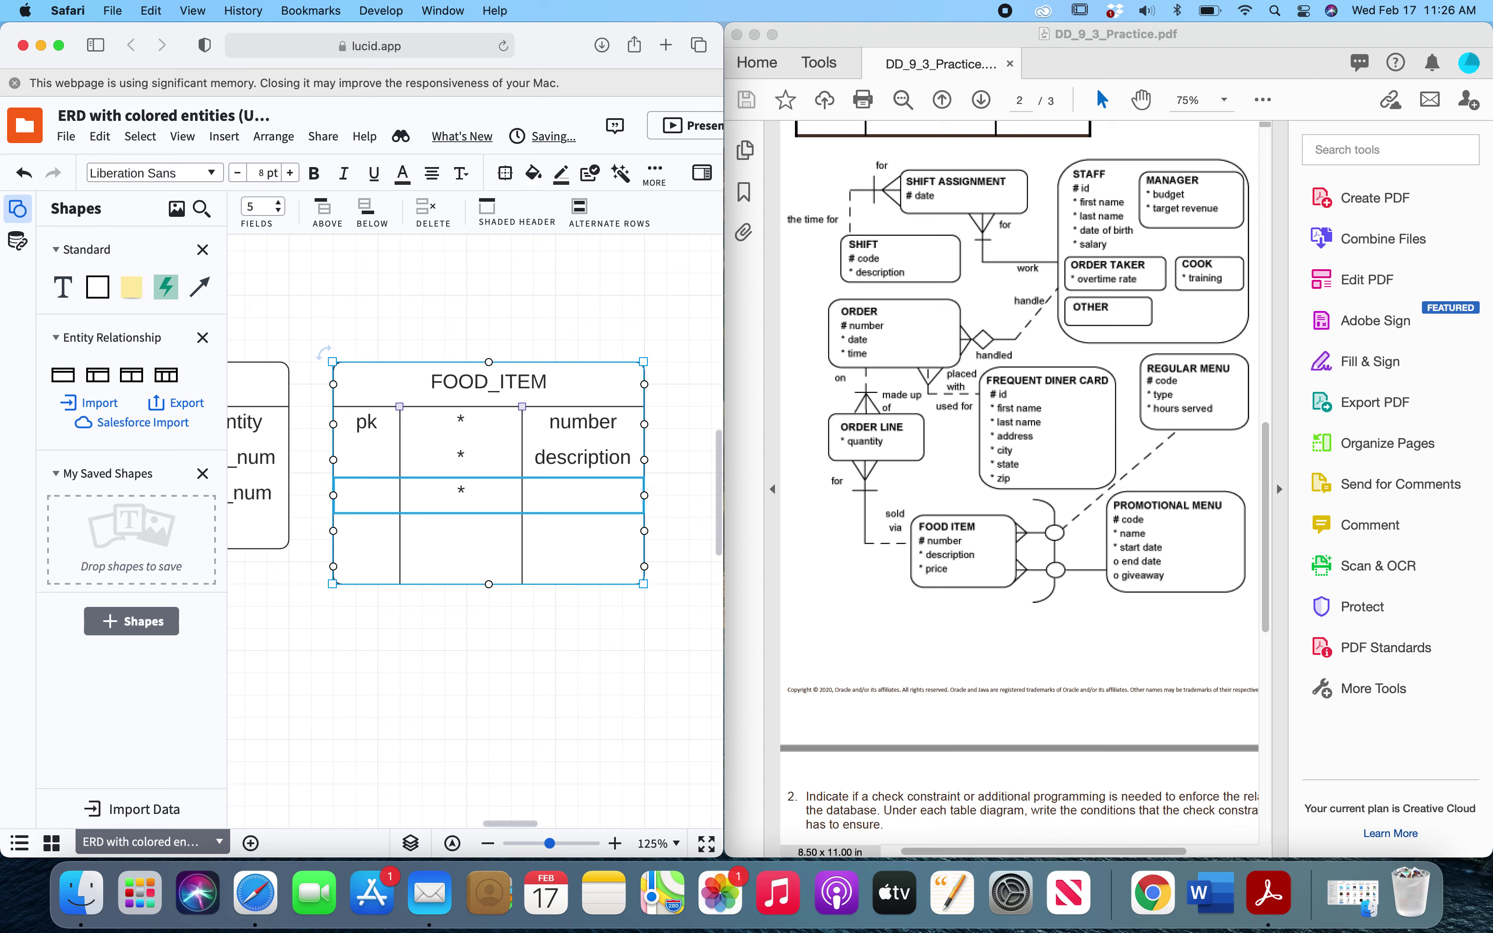
{"action": "key", "text": "Tab"}
{"action": "type", "text": "price"}
Fill the fourth row of the FOOD_ITEM table with key type fk, optionality o and column name reg_code
{"action": "key", "text": "Tab"}
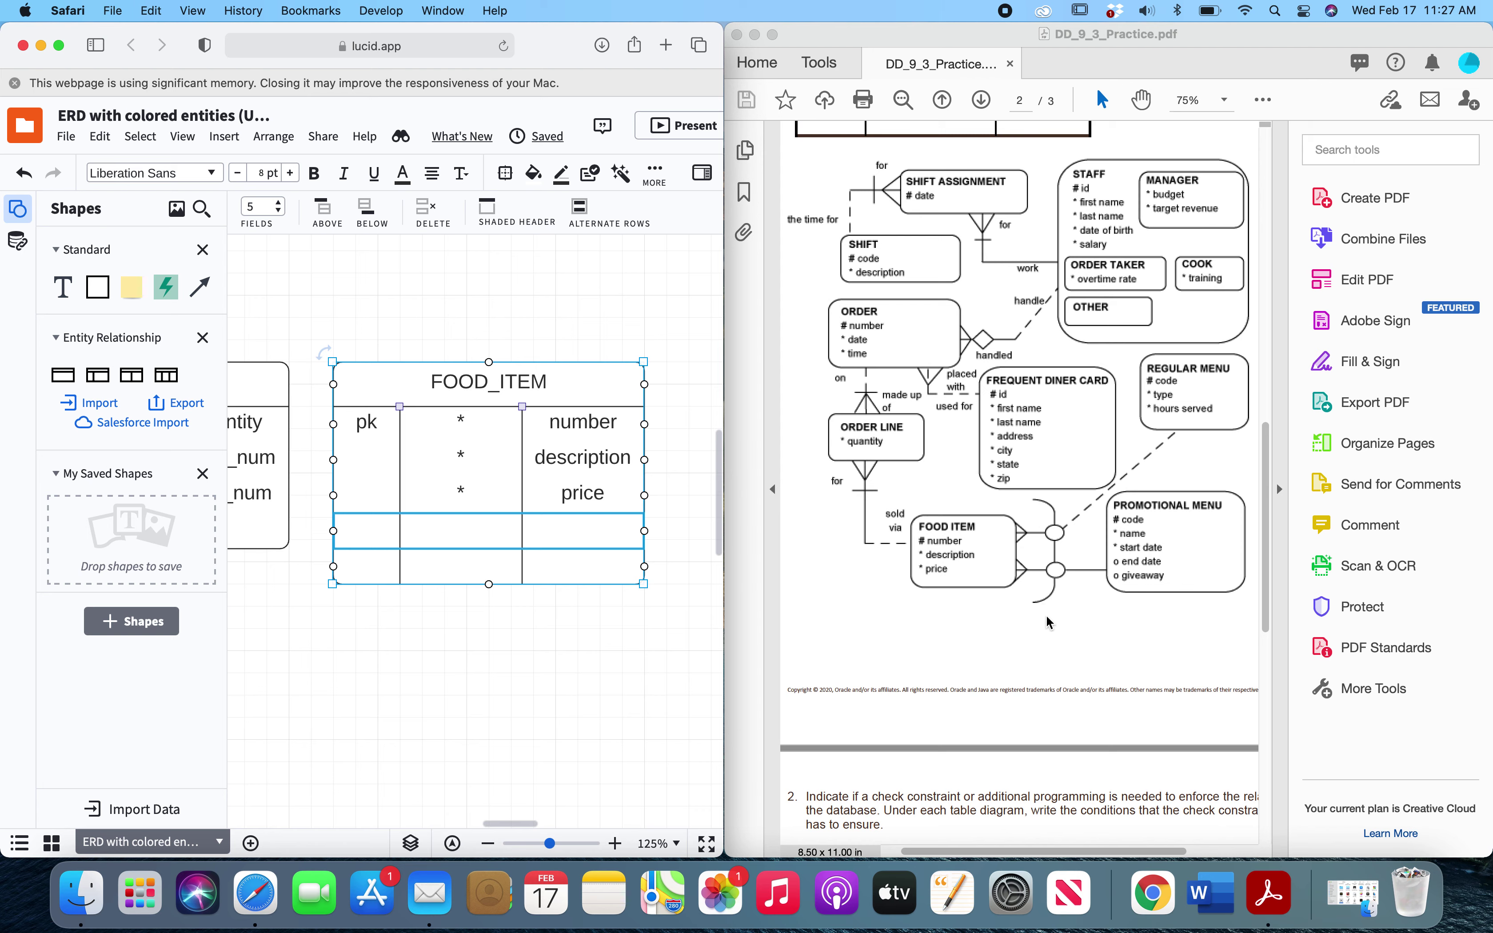
{"action": "type", "text": "fk"}
{"action": "key", "text": "Tab"}
{"action": "type", "text": "o"}
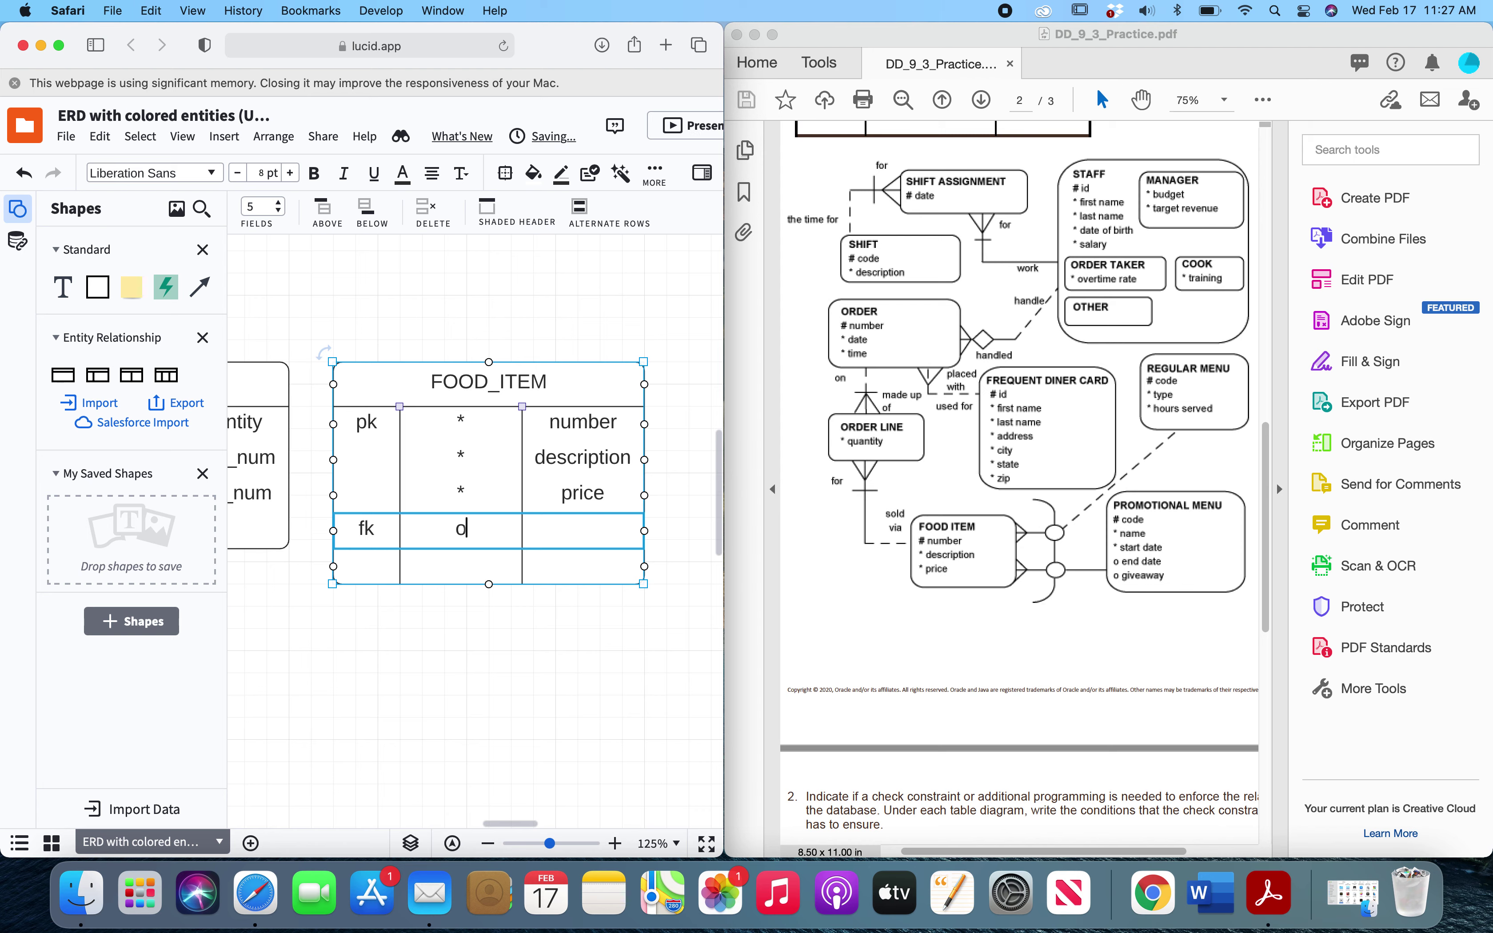
{"action": "key", "text": "Tab"}
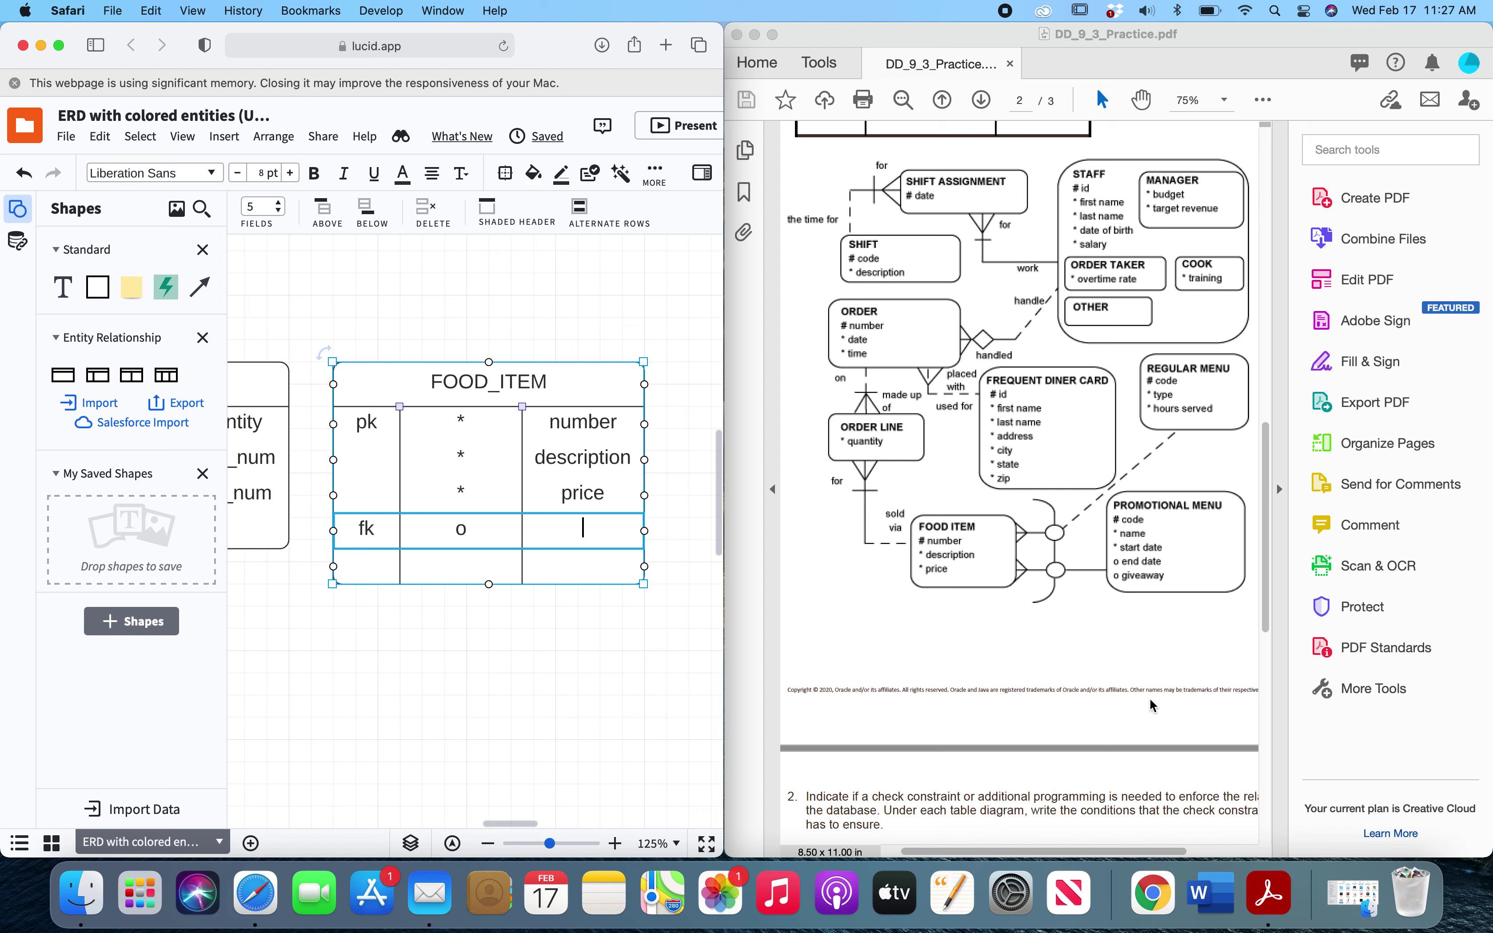
{"action": "type", "text": "reg_code"}
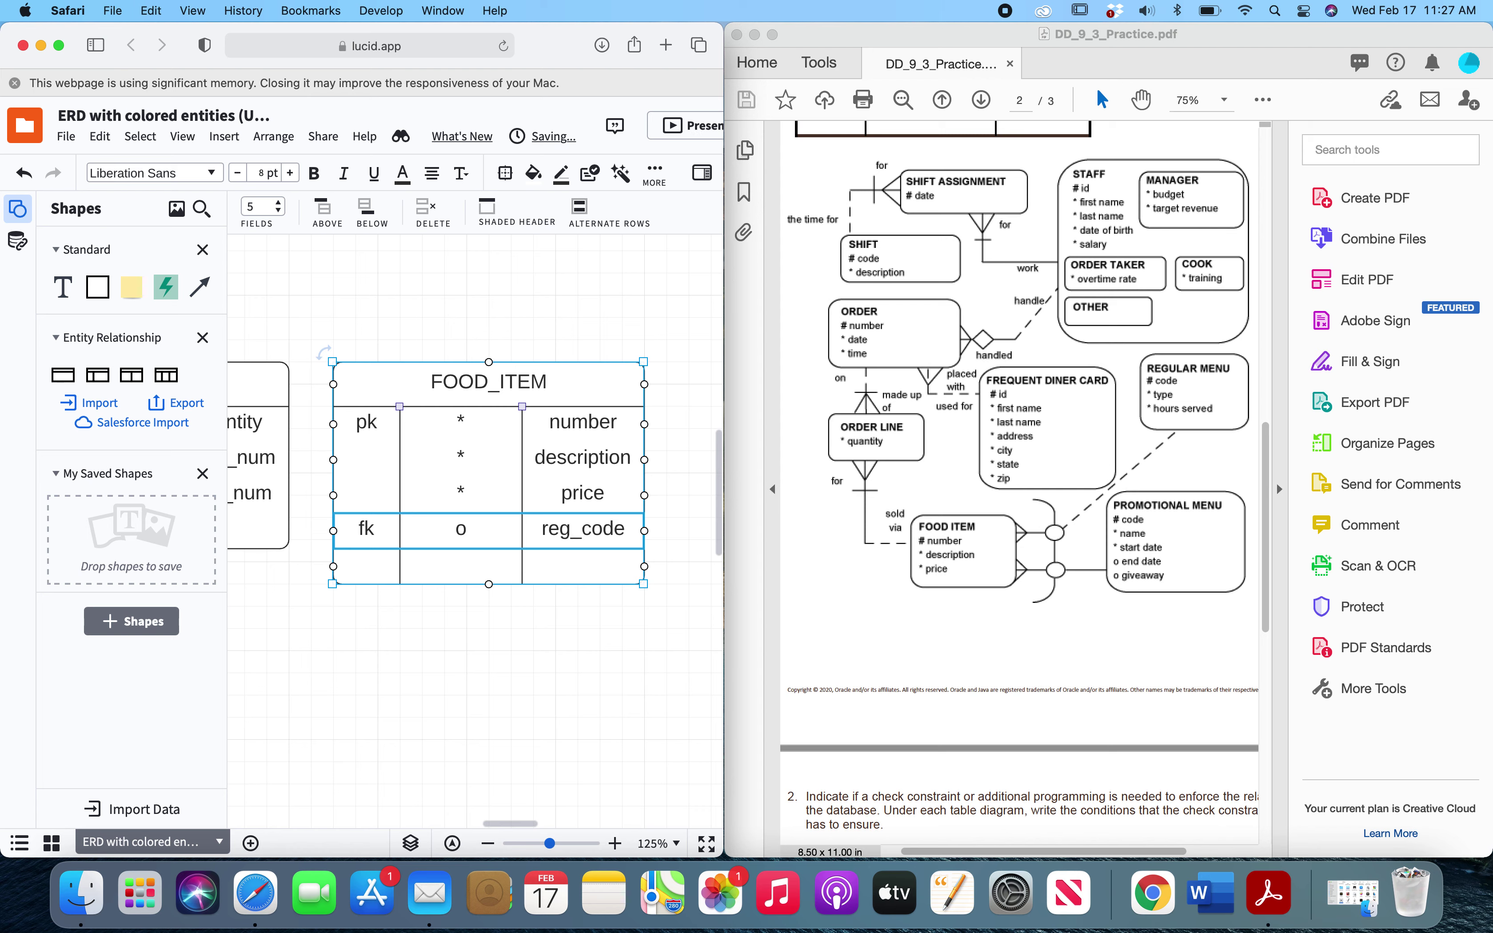
Fill the last row of the FOOD_ITEM table with key type fk, optionality o and column name promo_code
{"action": "key", "text": "Tab"}
{"action": "type", "text": "fk"}
{"action": "key", "text": "Tab"}
{"action": "type", "text": "o"}
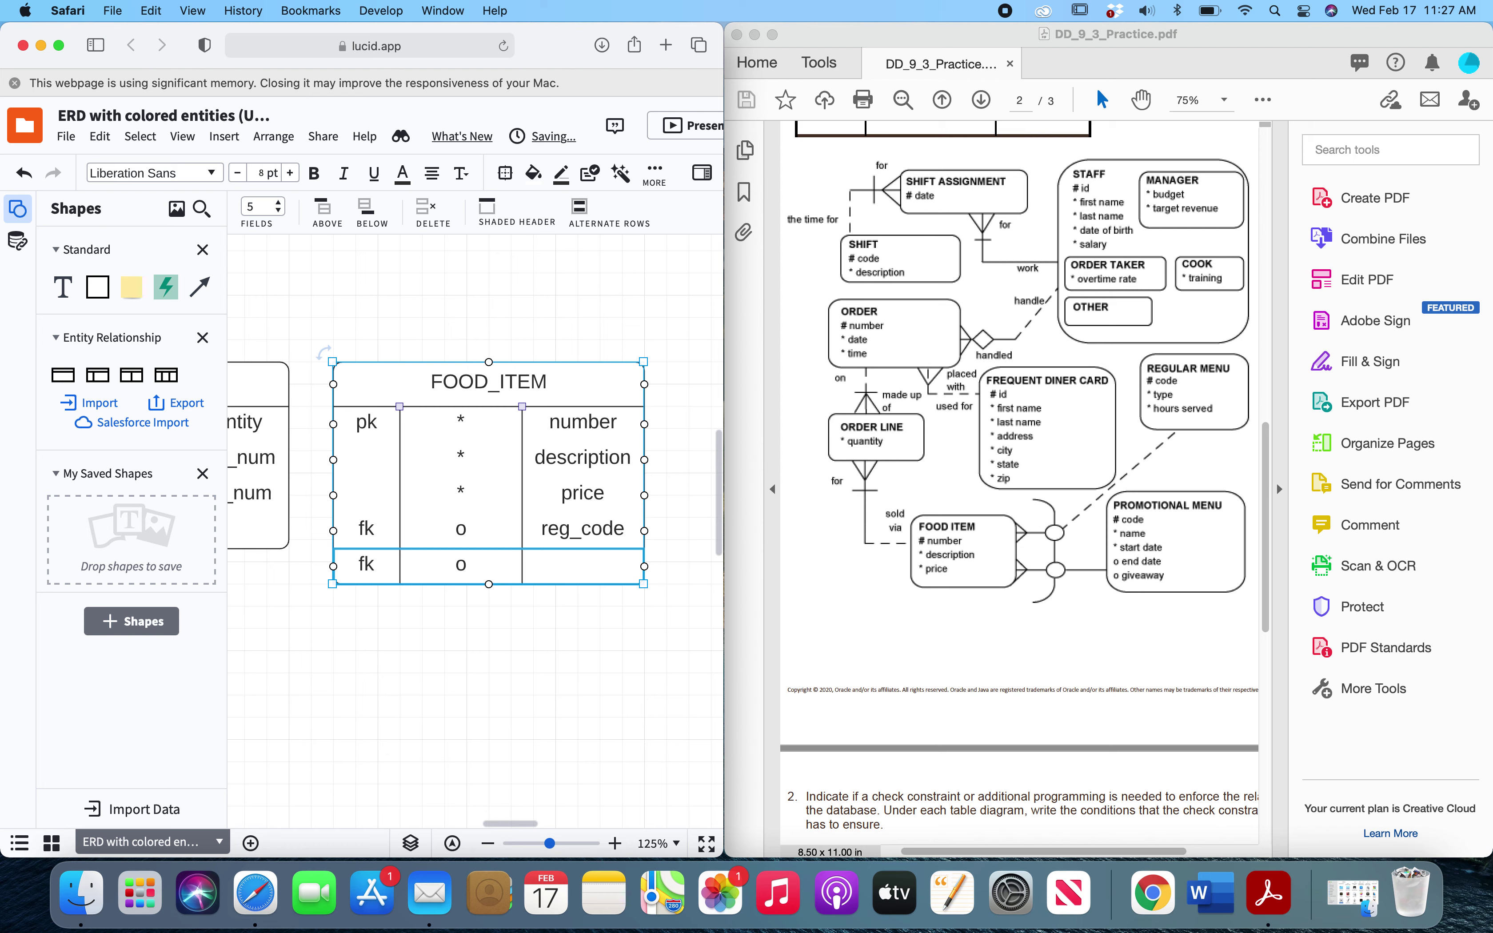
{"action": "key", "text": "Tab"}
{"action": "type", "text": "promo_code"}
{"action": "left_click", "coordinate": [614, 678]}
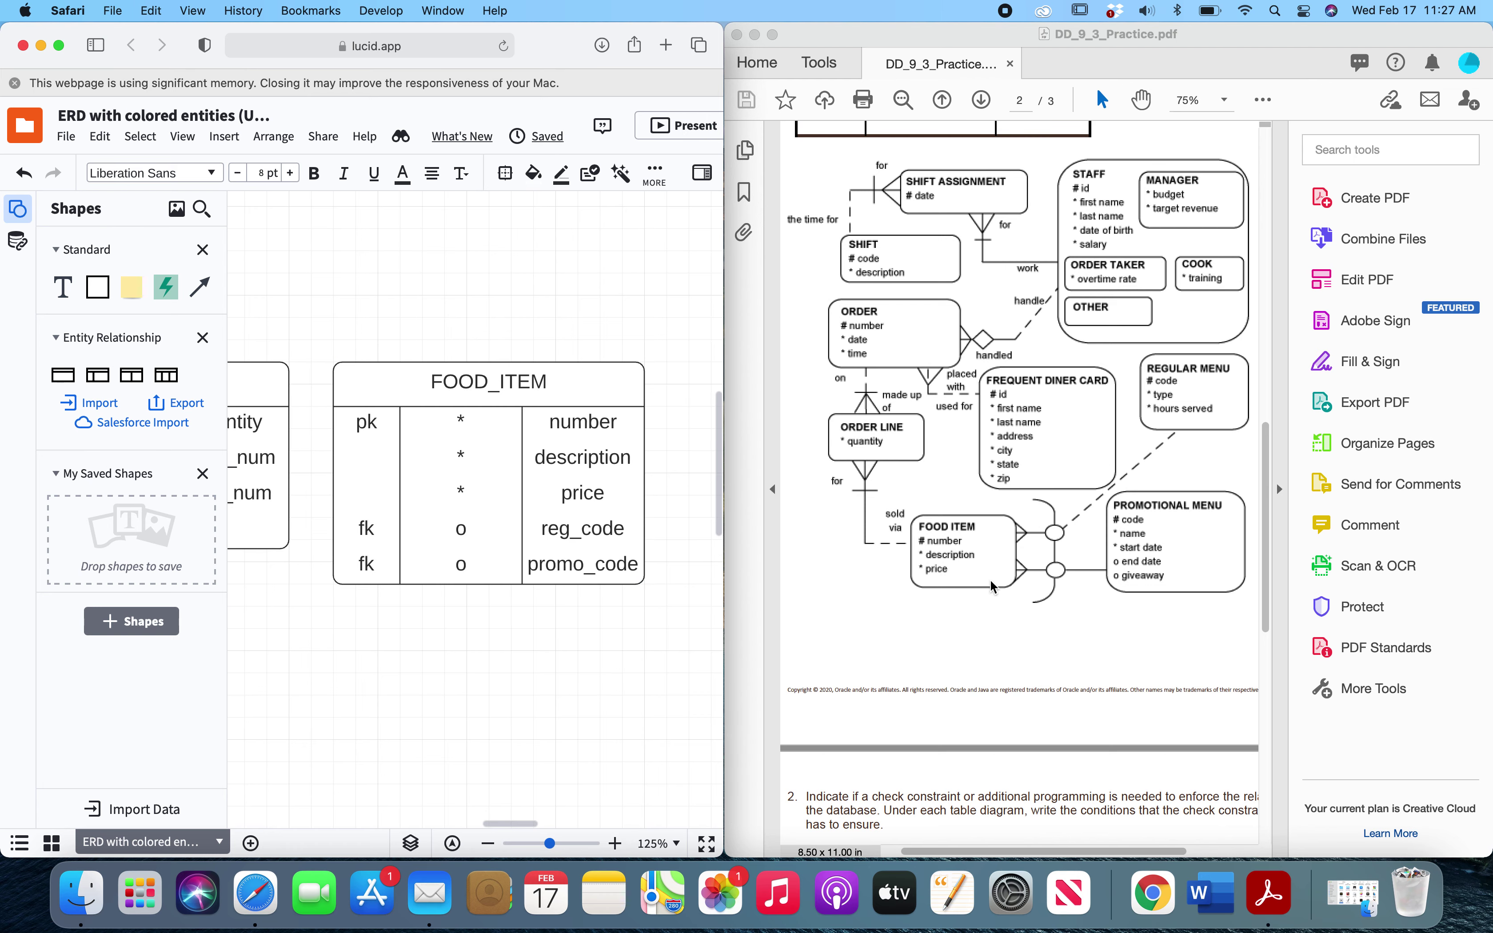
Widen the diagram window to full screen width and review the ORDER, ORDER_LINE and FOOD_ITEM tables side by side
{"action": "left_click_drag", "start_coordinate": [725, 625], "coordinate": [1488, 551]}
{"action": "scroll", "coordinate": [707, 540], "scroll_direction": "left", "scroll_amount": 10}
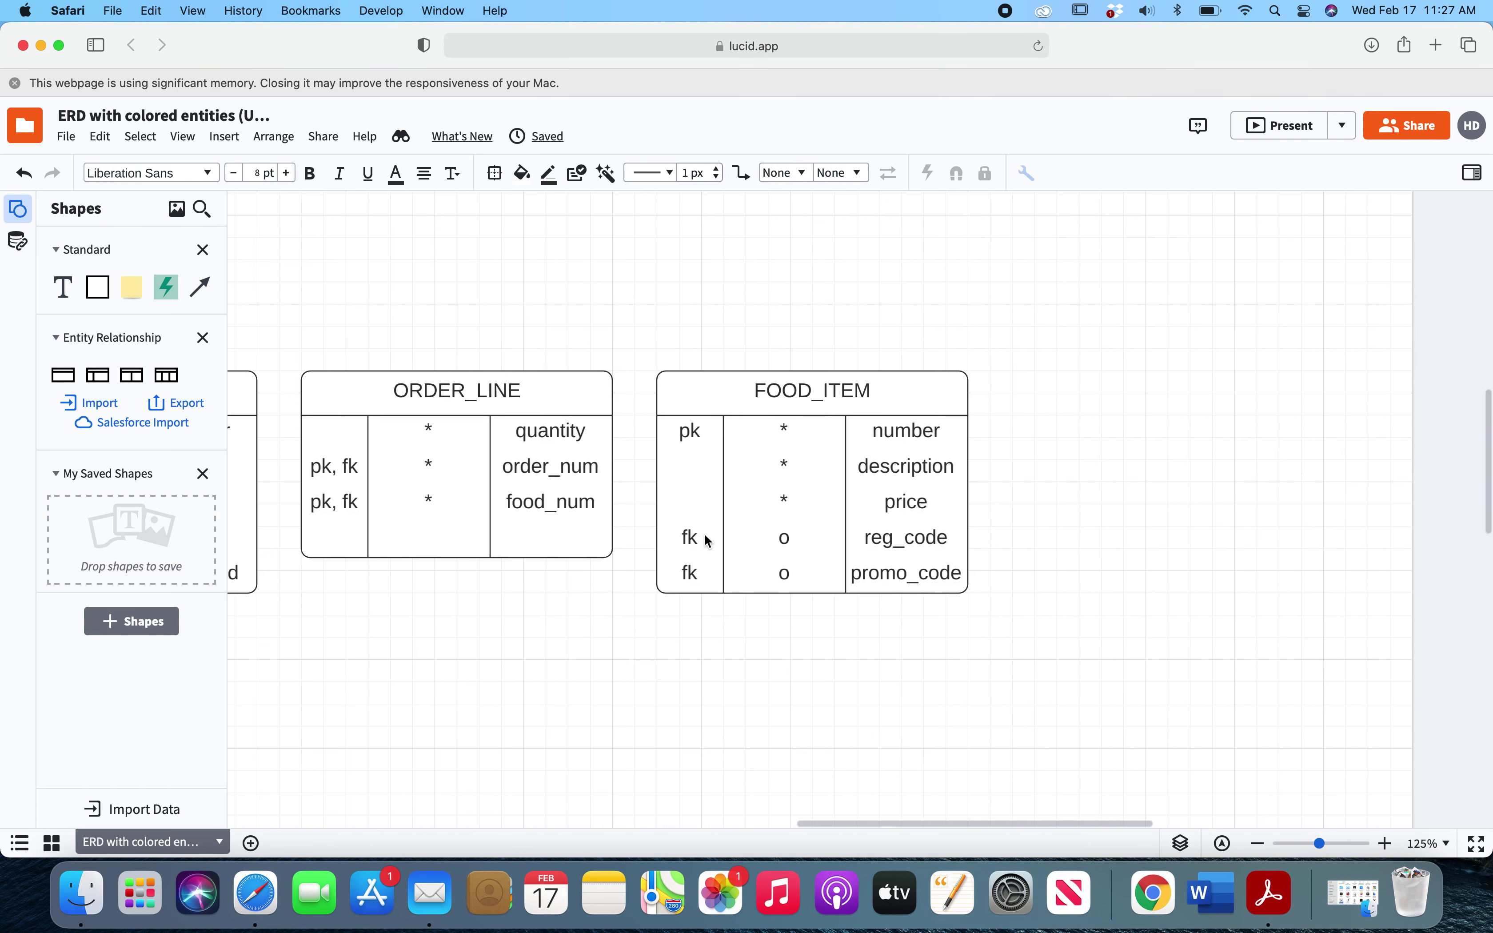
{"action": "scroll", "coordinate": [708, 541], "scroll_direction": "right", "scroll_amount": 2}
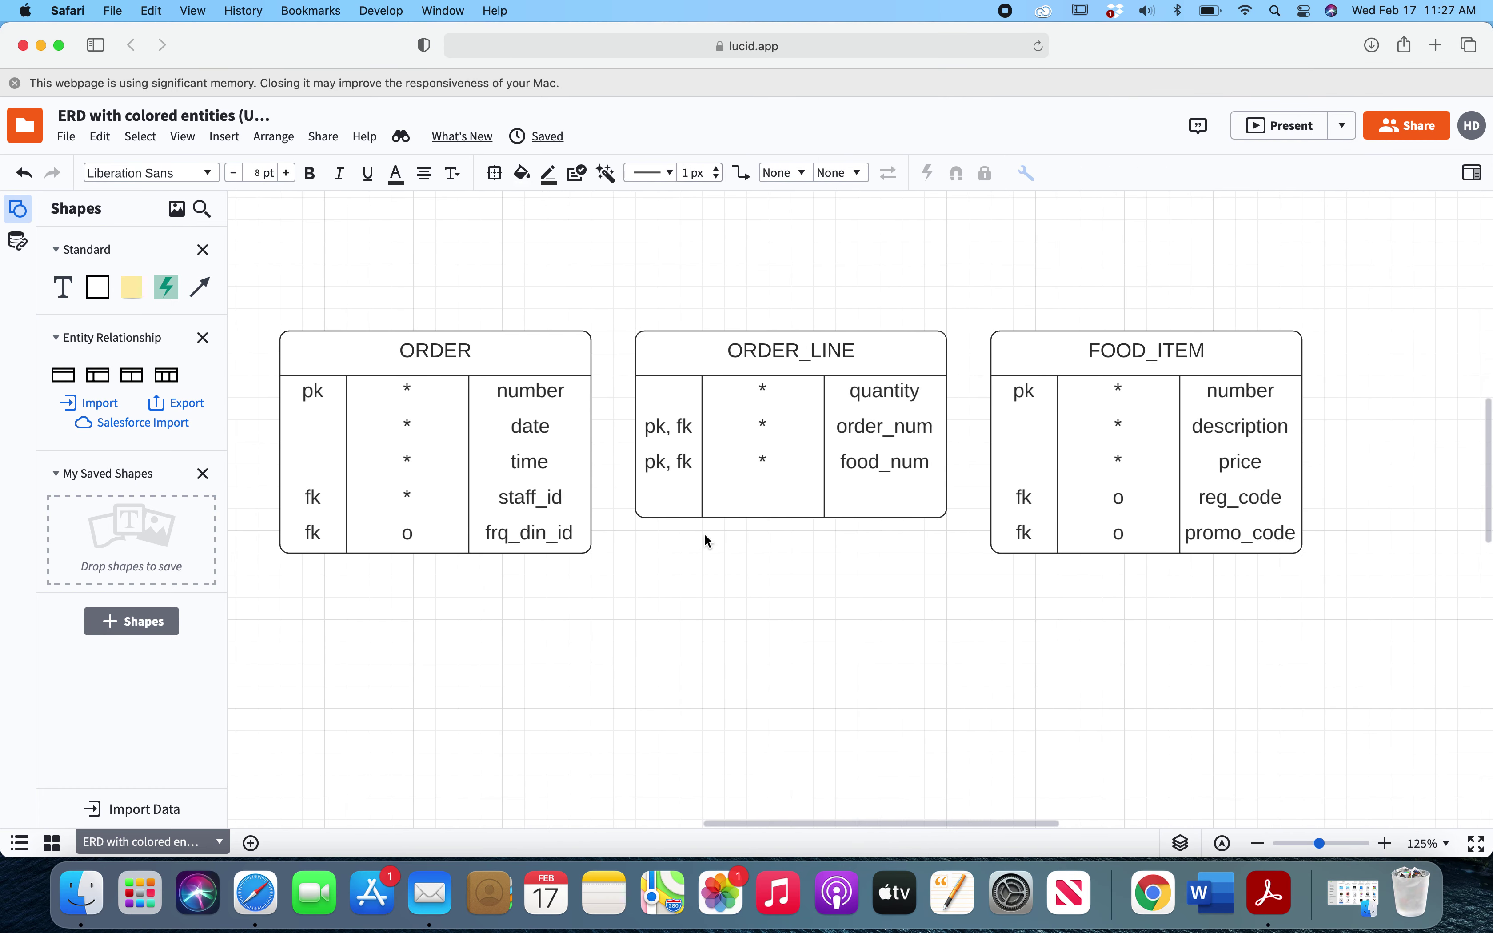